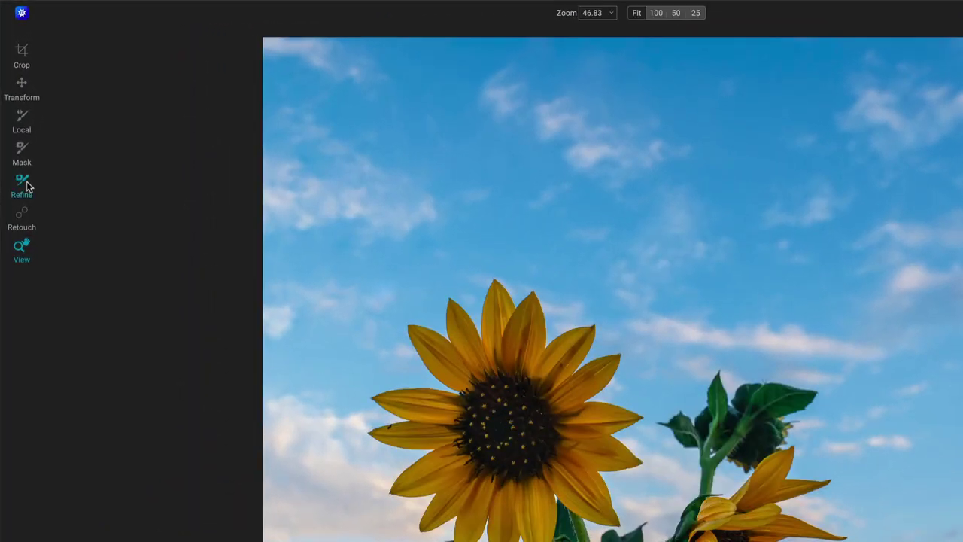
Select the Refine tool in the left toolbar to work on the sunflower's mask edges.
{"action": "left_click", "coordinate": [18, 123]}
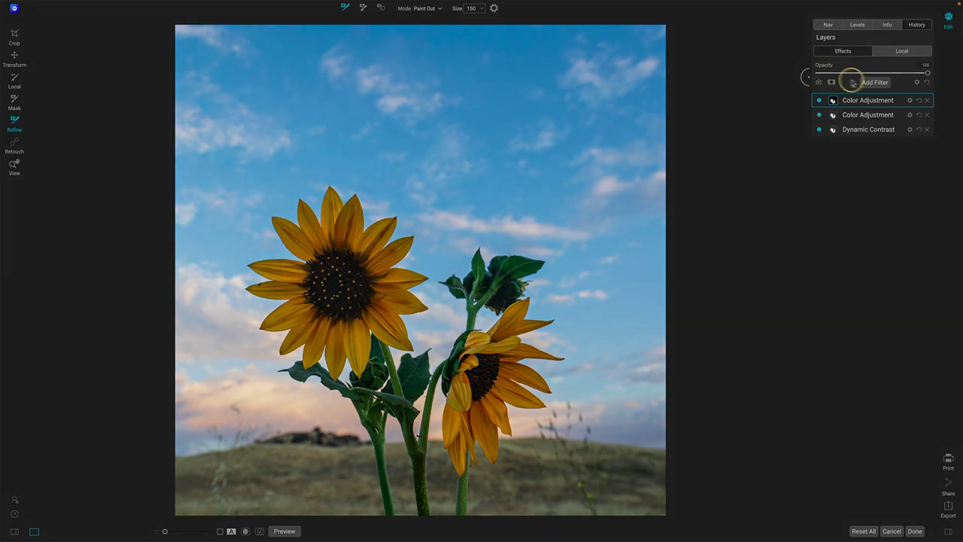
Add a Dynamic Contrast filter with the Surreal preset and select the Mask tool.
{"action": "left_click", "coordinate": [869, 83]}
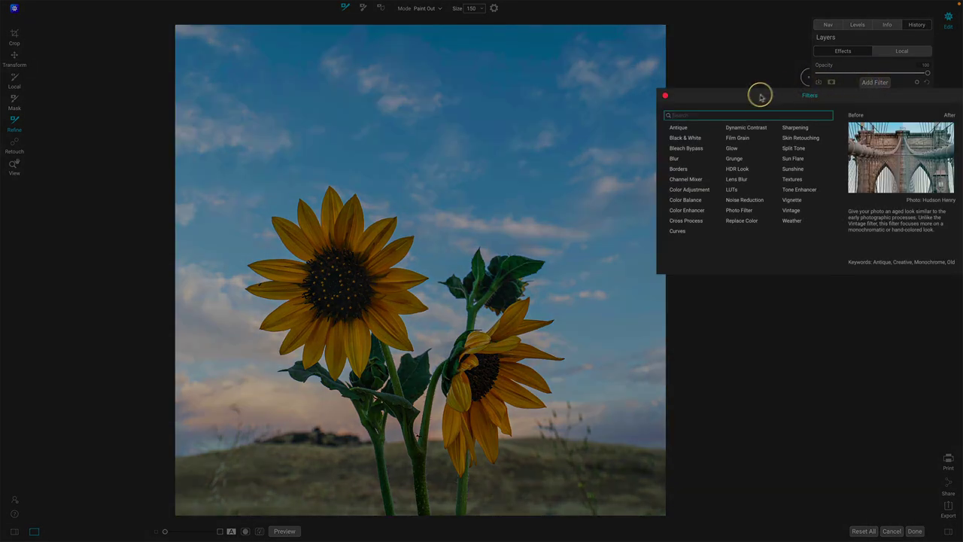
{"action": "left_click", "coordinate": [746, 128]}
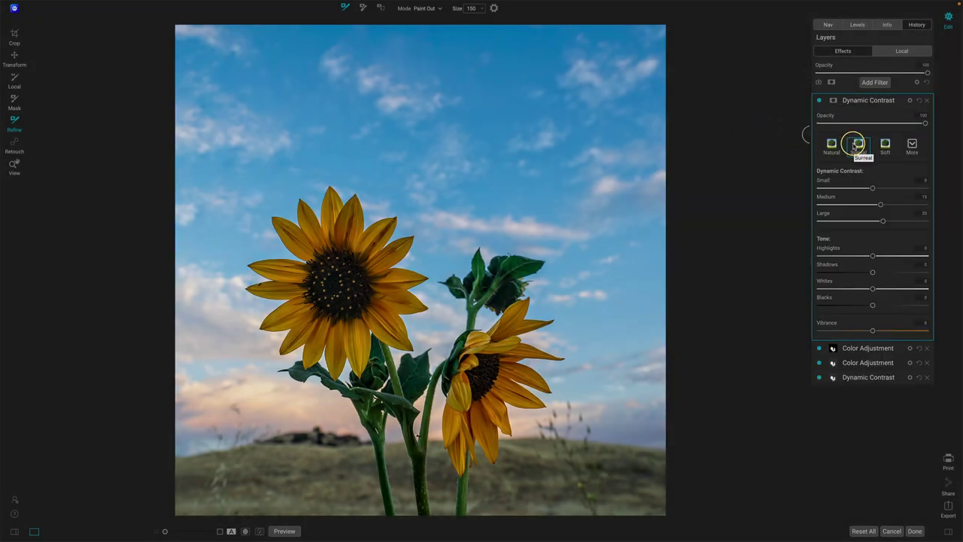
{"action": "left_click", "coordinate": [854, 145]}
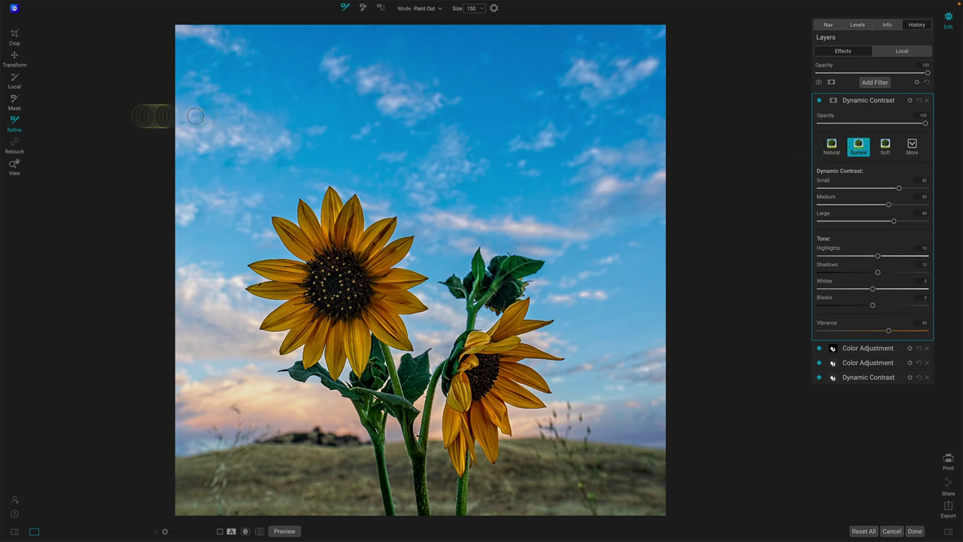
{"action": "left_click", "coordinate": [15, 102]}
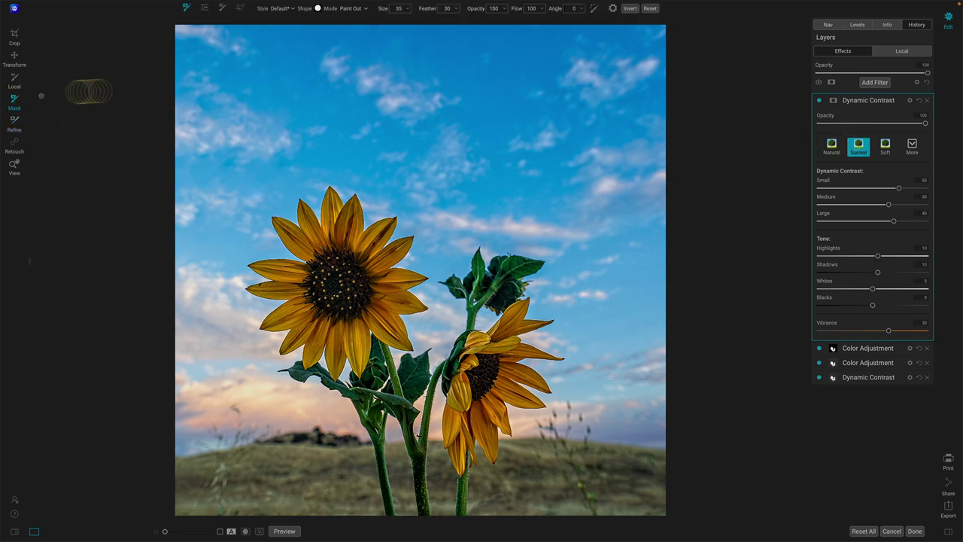
With AI Quick Mask, mark the sky and the ground between the stems for removal.
{"action": "left_click", "coordinate": [222, 7]}
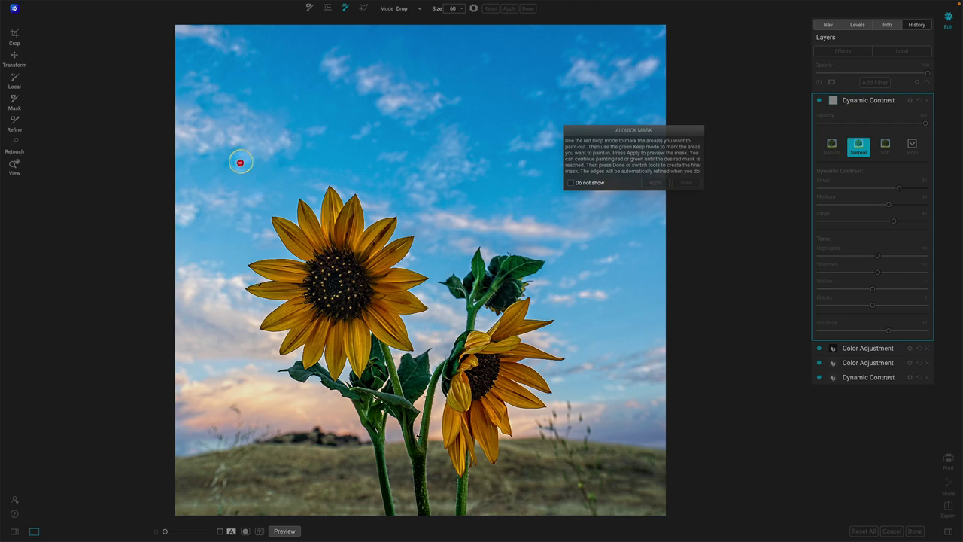
{"action": "mouse_move", "coordinate": [239, 161]}
{"action": "left_mouse_down"}
{"action": "mouse_move", "coordinate": [399, 125]}
{"action": "mouse_move", "coordinate": [608, 274]}
{"action": "left_mouse_up"}
{"action": "left_click_drag", "start_coordinate": [442, 231], "coordinate": [443, 255]}
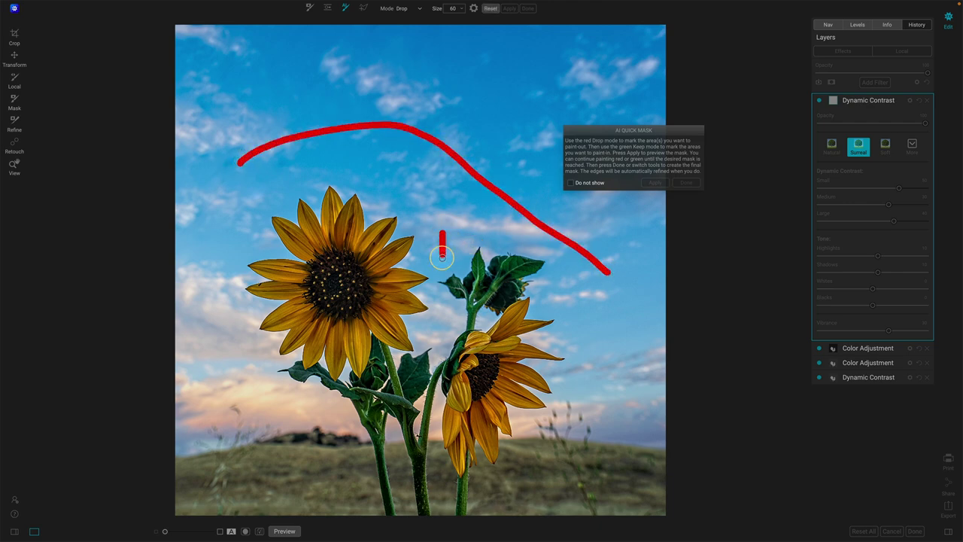
{"action": "left_click_drag", "start_coordinate": [438, 304], "coordinate": [438, 338]}
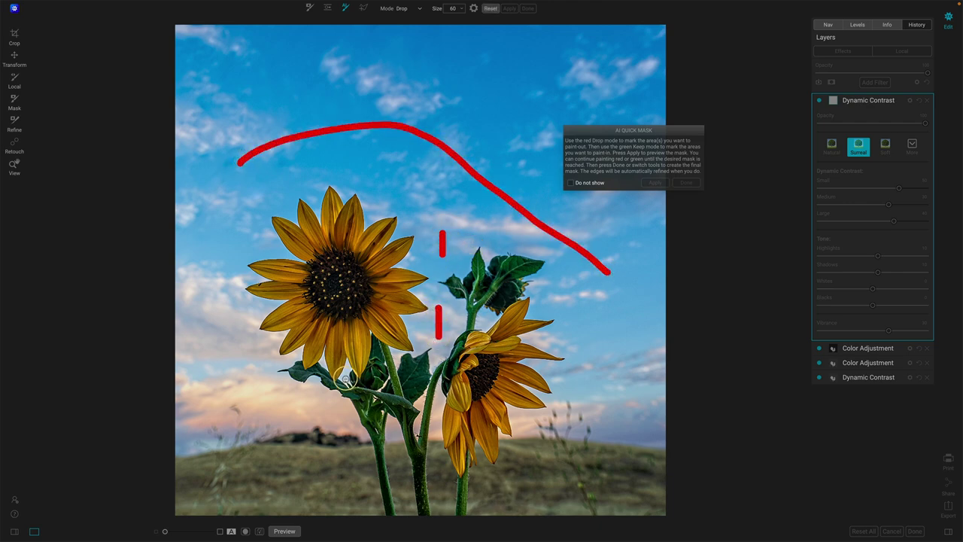
{"action": "left_click_drag", "start_coordinate": [392, 427], "coordinate": [401, 491]}
{"action": "left_click_drag", "start_coordinate": [438, 407], "coordinate": [441, 496]}
{"action": "left_click_drag", "start_coordinate": [517, 493], "coordinate": [617, 405]}
{"action": "left_click_drag", "start_coordinate": [333, 484], "coordinate": [216, 394]}
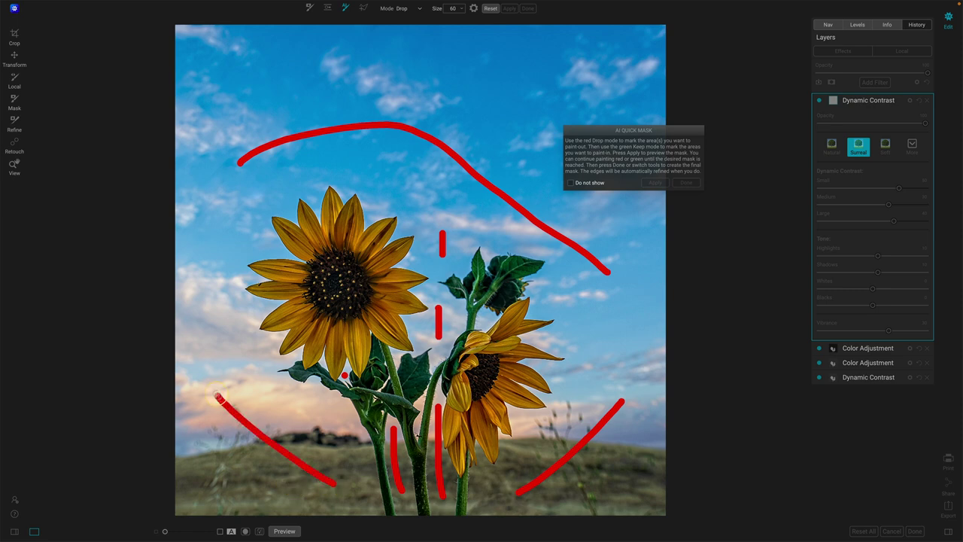
In Keep mode, mark the sunflowers, stems and leaves, then apply and accept the quick mask.
{"action": "left_click", "coordinate": [418, 9]}
{"action": "left_click", "coordinate": [408, 28]}
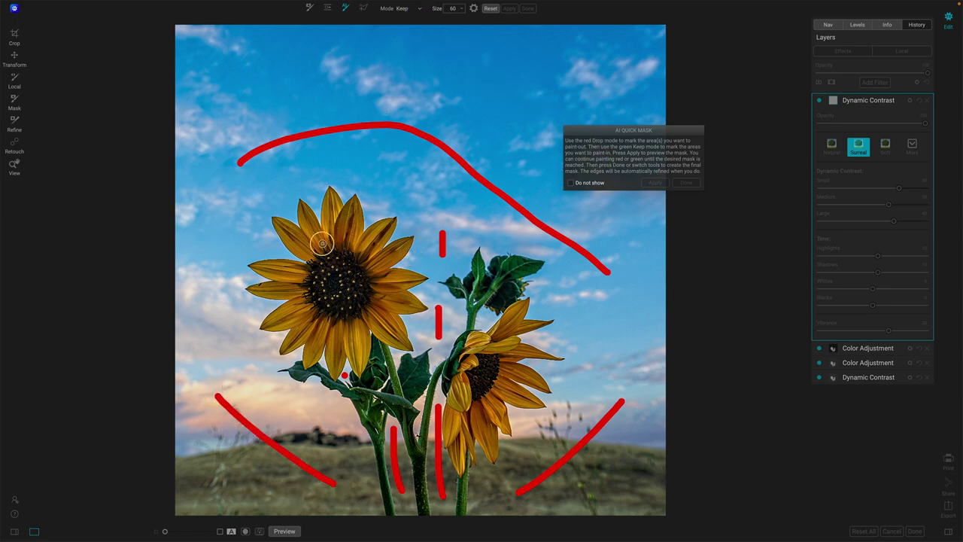
{"action": "mouse_move", "coordinate": [322, 242]}
{"action": "left_mouse_down"}
{"action": "mouse_move", "coordinate": [328, 298]}
{"action": "mouse_move", "coordinate": [348, 315]}
{"action": "left_mouse_up"}
{"action": "left_click_drag", "start_coordinate": [377, 367], "coordinate": [377, 380]}
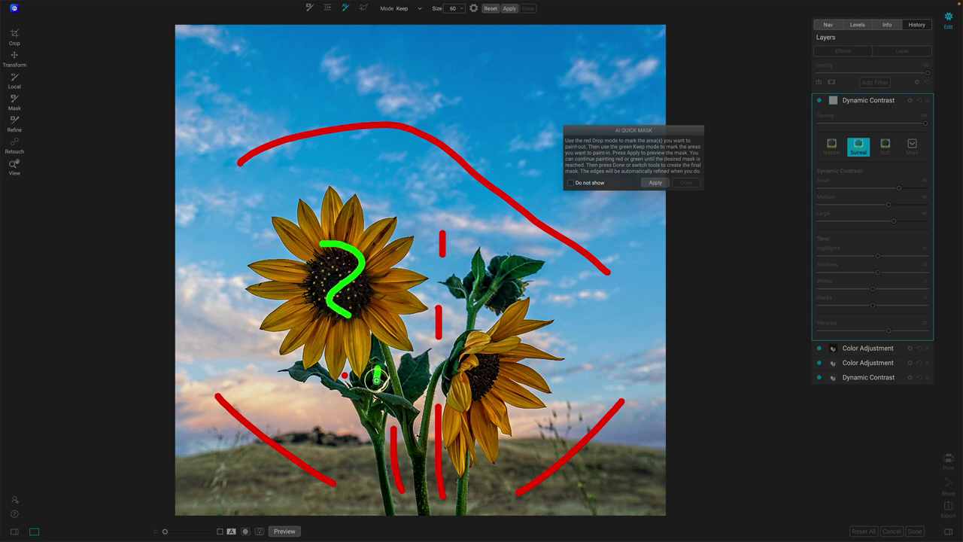
{"action": "left_click", "coordinate": [374, 415]}
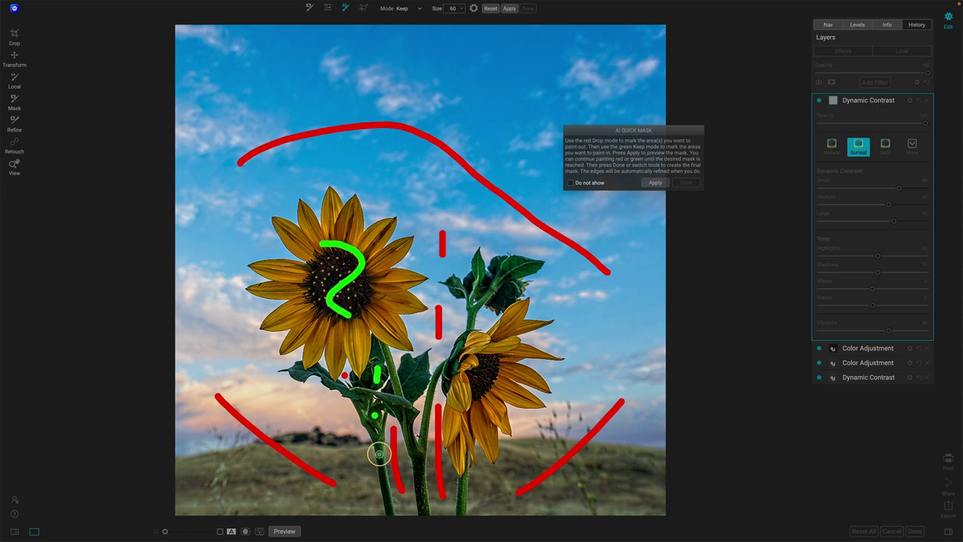
{"action": "left_click_drag", "start_coordinate": [379, 451], "coordinate": [419, 471]}
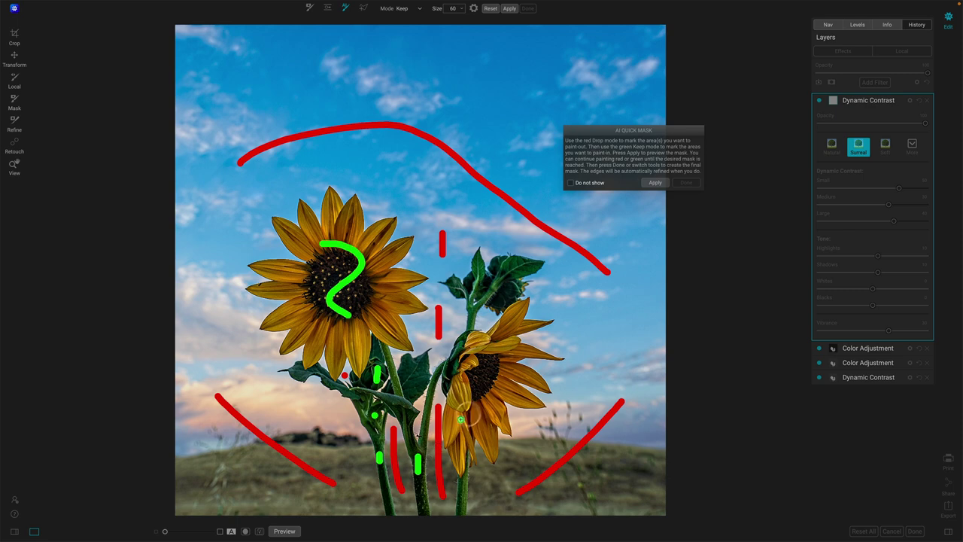
{"action": "left_click_drag", "start_coordinate": [459, 421], "coordinate": [482, 391]}
{"action": "left_click_drag", "start_coordinate": [481, 391], "coordinate": [492, 348]}
{"action": "left_click", "coordinate": [651, 183]}
{"action": "left_click_drag", "start_coordinate": [485, 295], "coordinate": [516, 278]}
{"action": "left_click", "coordinate": [653, 185]}
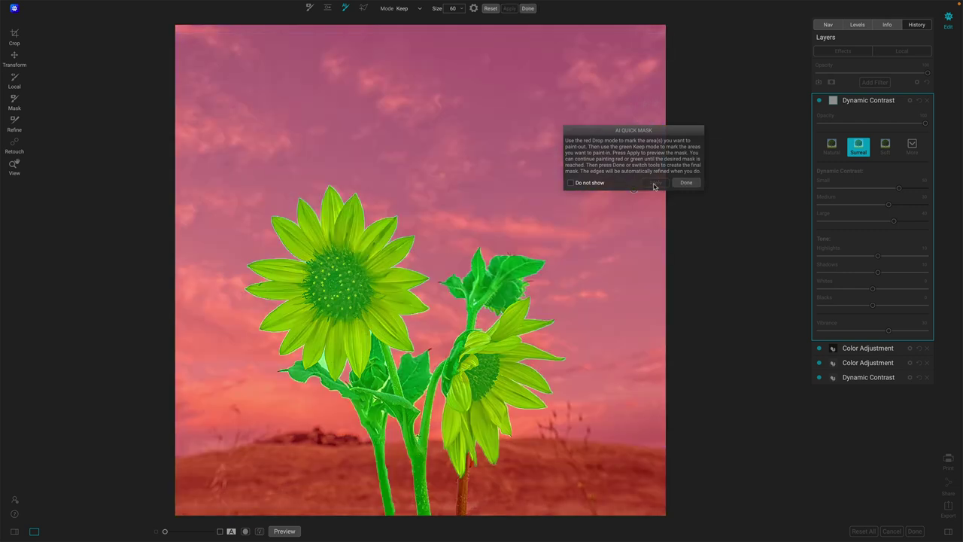
{"action": "left_click", "coordinate": [686, 182]}
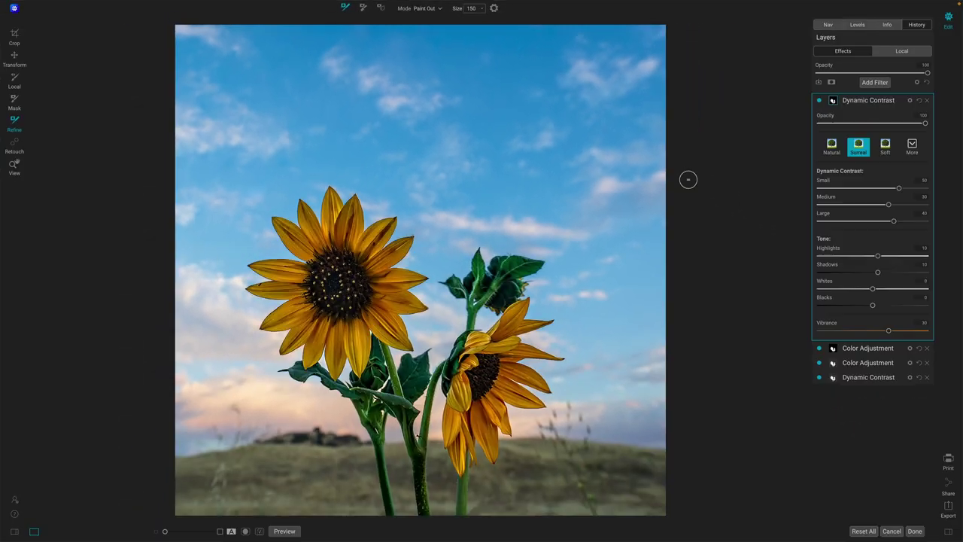
Zoom to 100% on the large sunflower and show the mask in black and white.
{"action": "key", "text": "z"}
{"action": "left_click", "coordinate": [330, 205]}
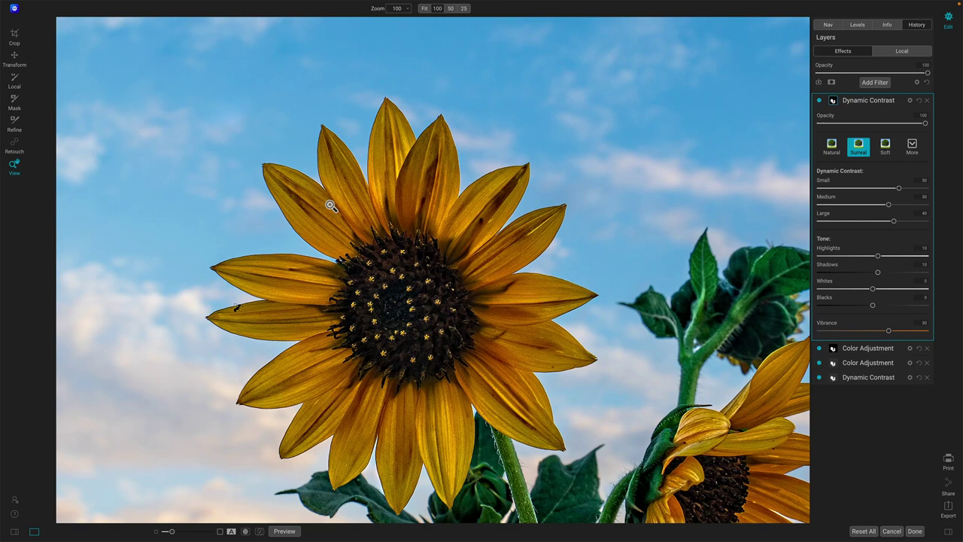
{"action": "key", "text": "ctrl+m"}
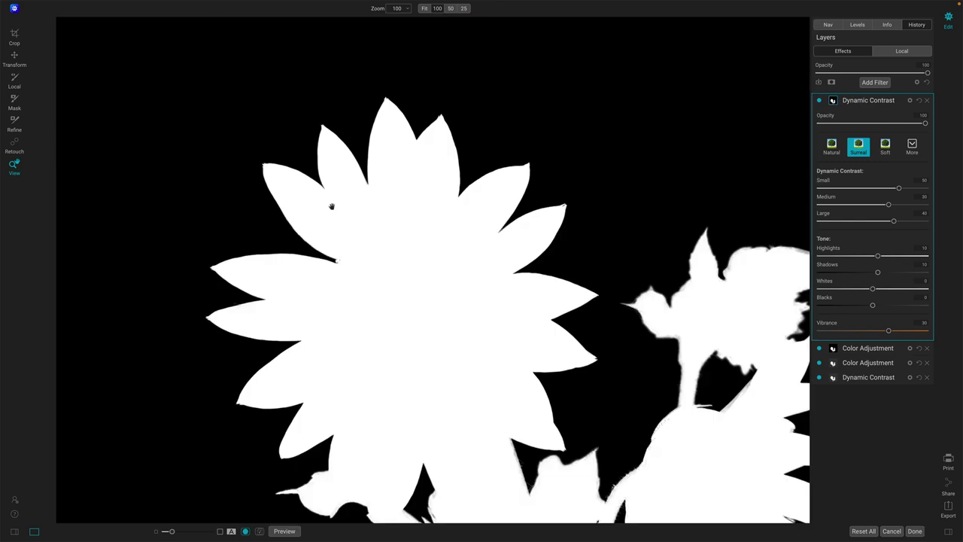
Select the Refine Brush and set its mode to Auto.
{"action": "left_click", "coordinate": [16, 125]}
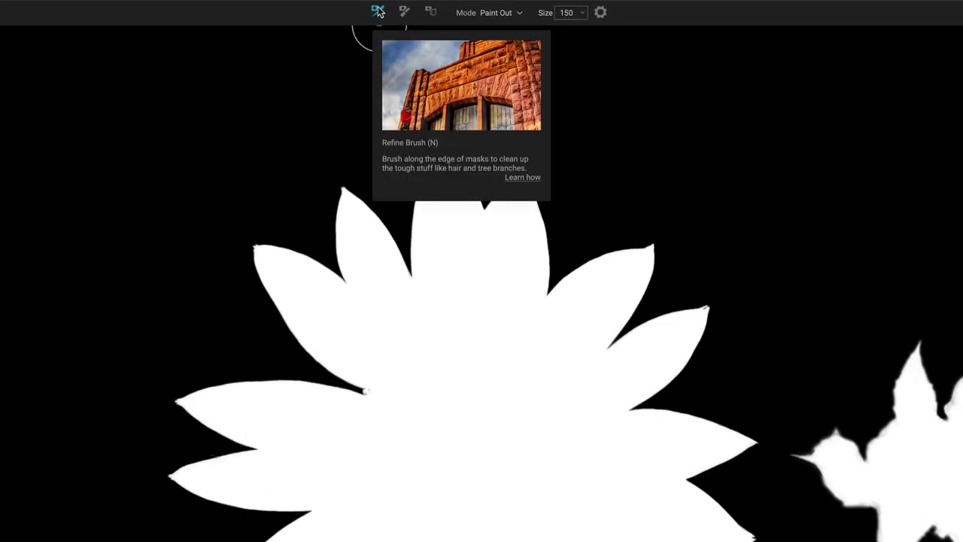
{"action": "left_click", "coordinate": [491, 18]}
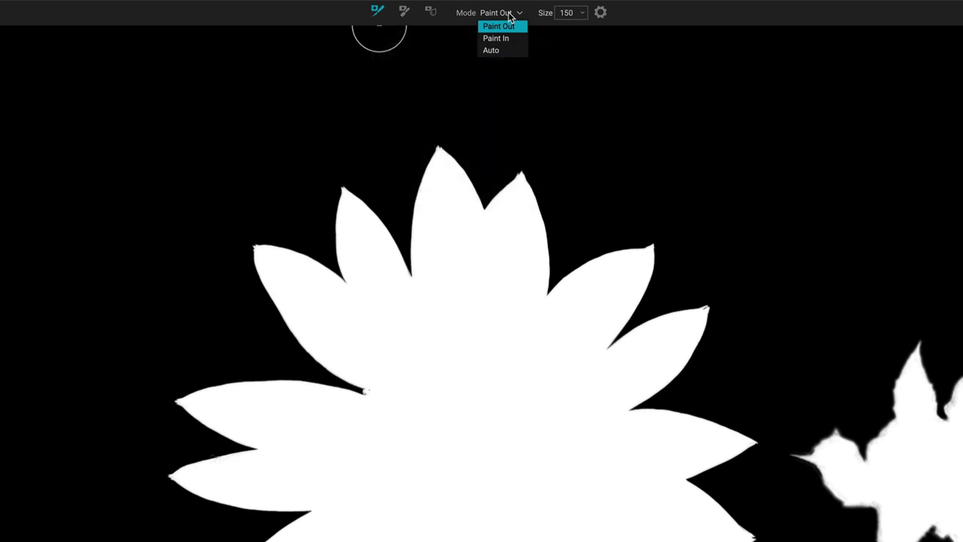
{"action": "left_click", "coordinate": [503, 51]}
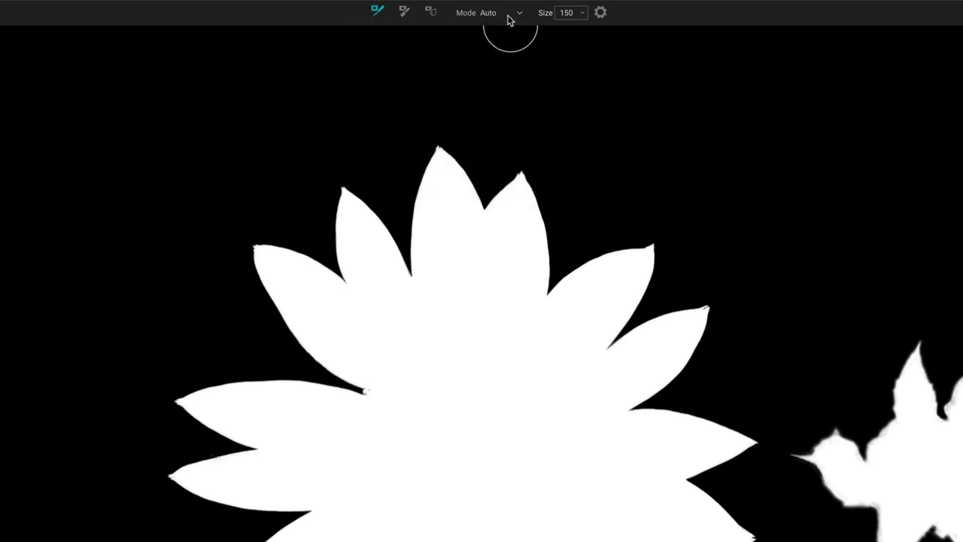
{"action": "left_click", "coordinate": [508, 15]}
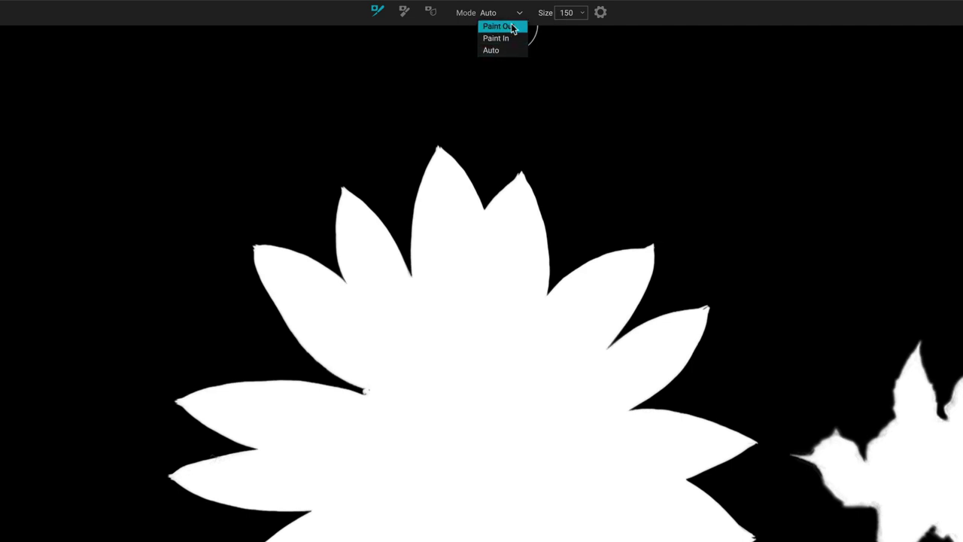
Set the Refine brush to Paint Out mode at size 60.
{"action": "left_click", "coordinate": [561, 13]}
{"action": "left_click_drag", "start_coordinate": [550, 18], "coordinate": [539, 18]}
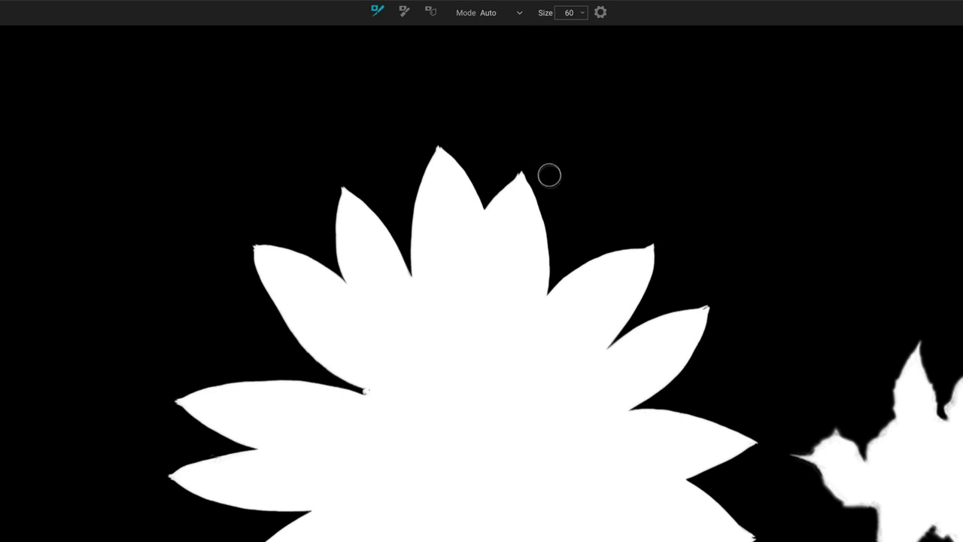
{"action": "left_click", "coordinate": [506, 14]}
{"action": "left_click", "coordinate": [504, 26]}
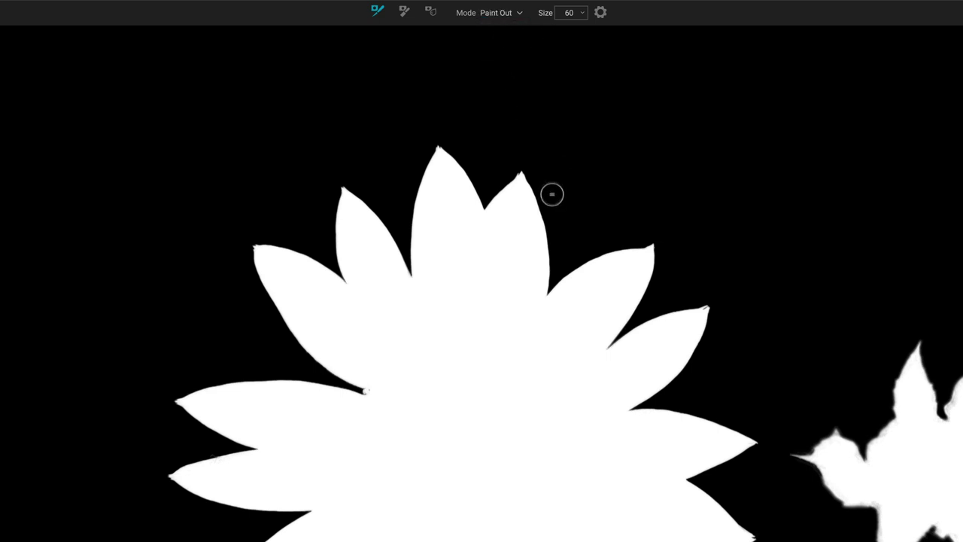
Paint out stray mask at the petal tip, the middle plant's leaves and the bud's leaf, comparing with the colour photo.
{"action": "left_click_drag", "start_coordinate": [531, 187], "coordinate": [547, 264]}
{"action": "left_click_drag", "start_coordinate": [529, 183], "coordinate": [554, 248]}
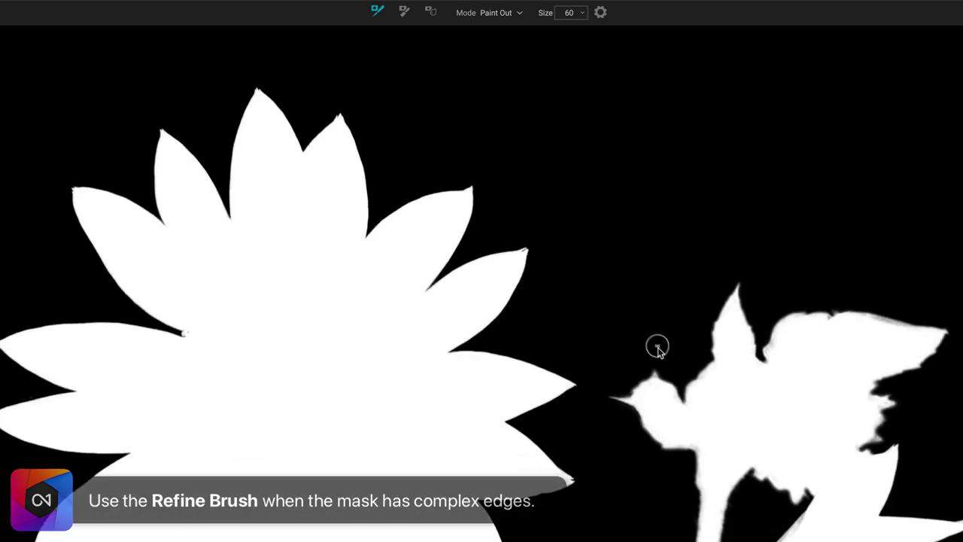
{"action": "mouse_move", "coordinate": [658, 361]}
{"action": "left_mouse_down"}
{"action": "mouse_move", "coordinate": [655, 378]}
{"action": "mouse_move", "coordinate": [625, 399]}
{"action": "mouse_move", "coordinate": [658, 444]}
{"action": "left_mouse_up"}
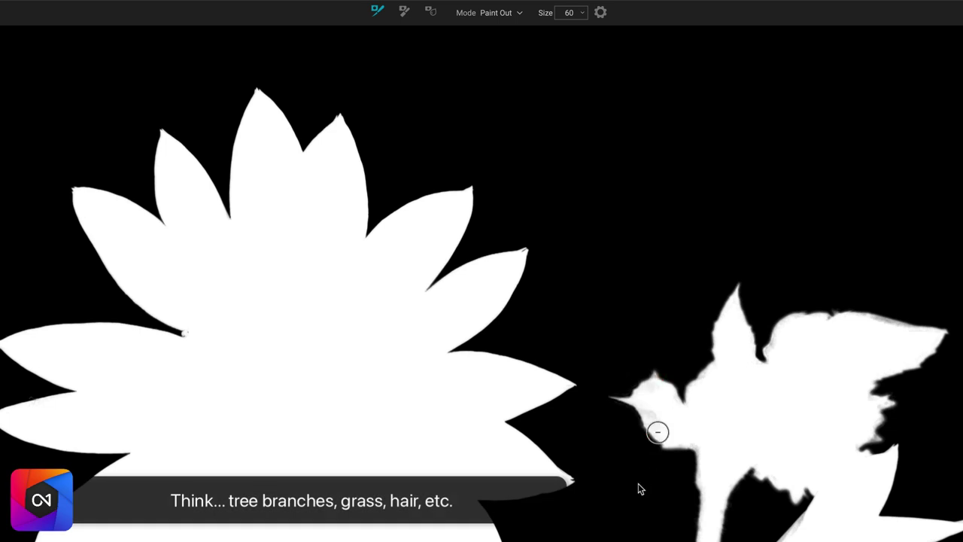
{"action": "mouse_move", "coordinate": [652, 368]}
{"action": "left_mouse_down"}
{"action": "mouse_move", "coordinate": [612, 400]}
{"action": "mouse_move", "coordinate": [651, 430]}
{"action": "left_mouse_up"}
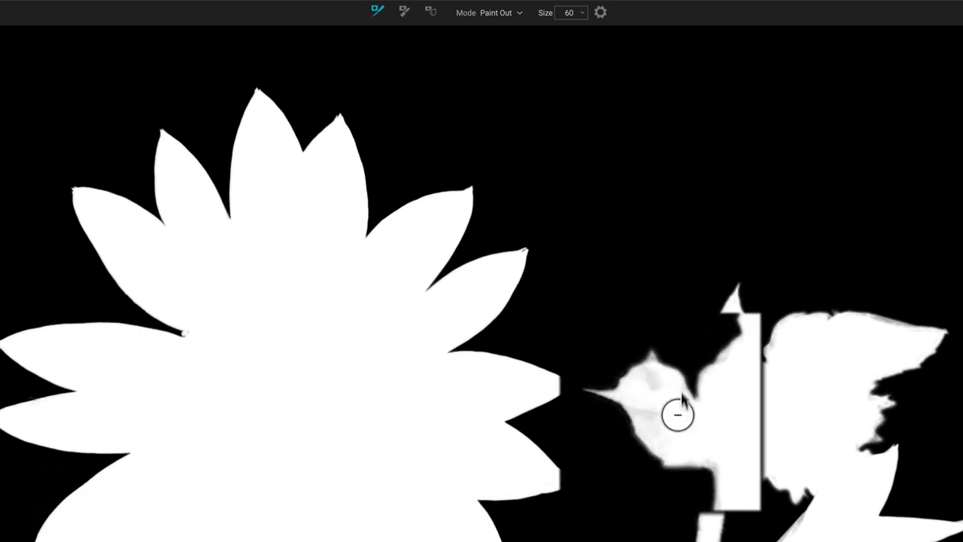
{"action": "left_click_drag", "start_coordinate": [696, 461], "coordinate": [637, 437]}
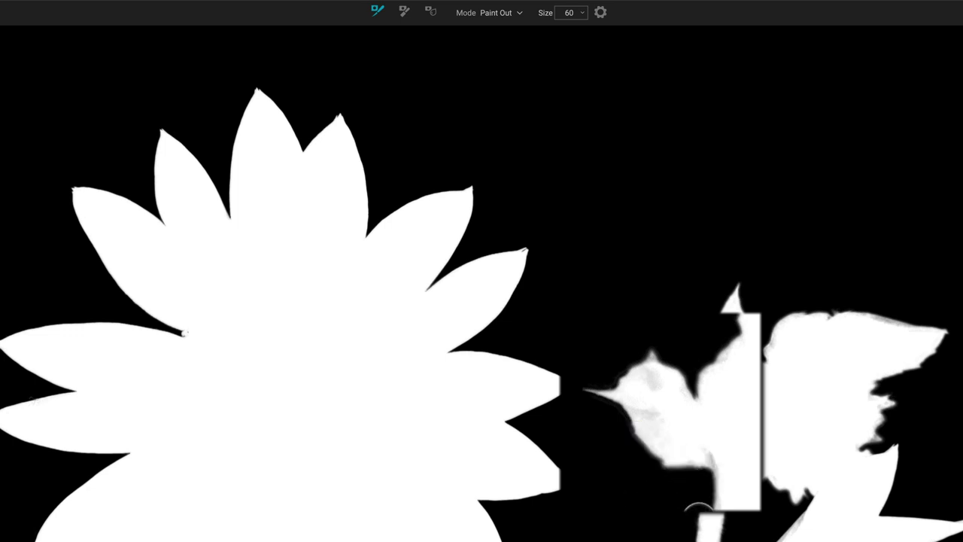
{"action": "mouse_move", "coordinate": [698, 508]}
{"action": "left_mouse_down"}
{"action": "mouse_move", "coordinate": [718, 475]}
{"action": "mouse_move", "coordinate": [695, 454]}
{"action": "left_mouse_up"}
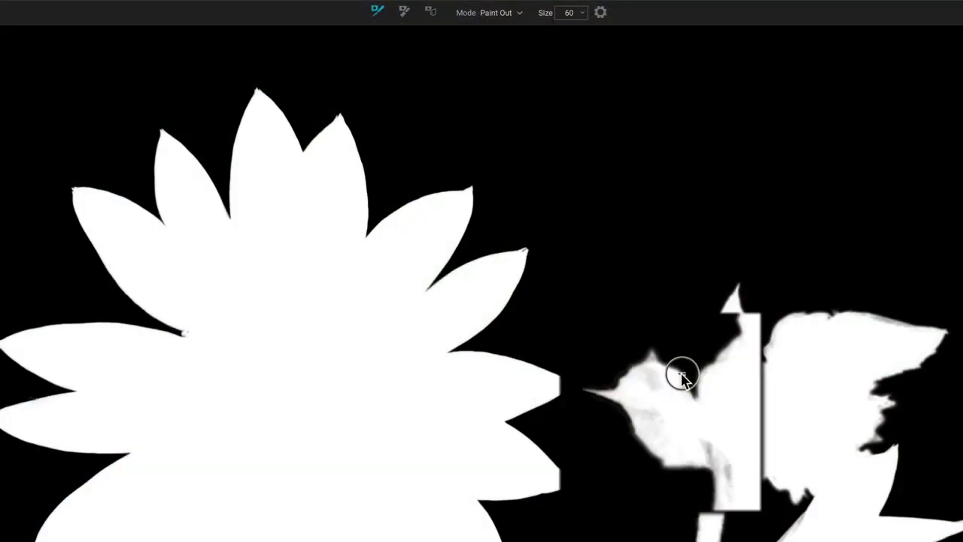
{"action": "key", "text": "ctrl+m"}
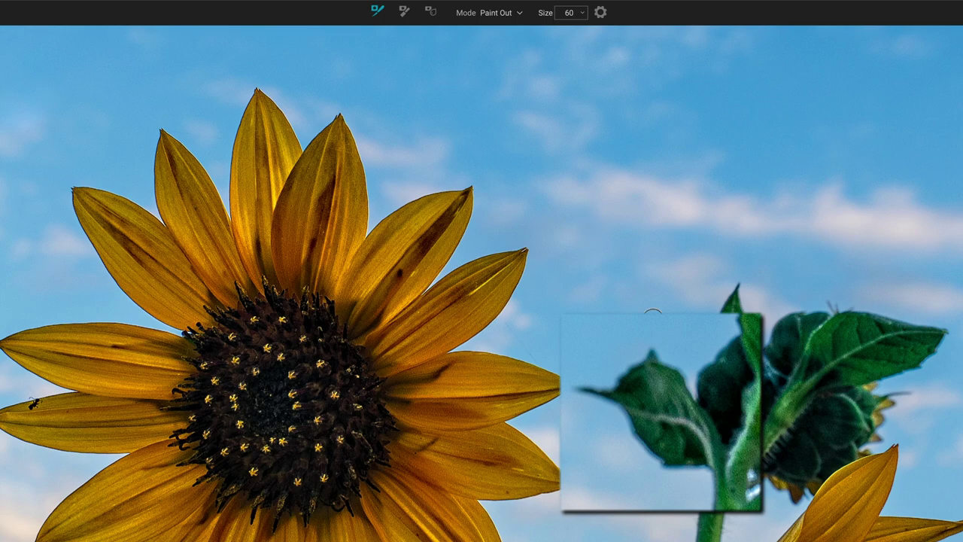
{"action": "key", "text": "ctrl+m"}
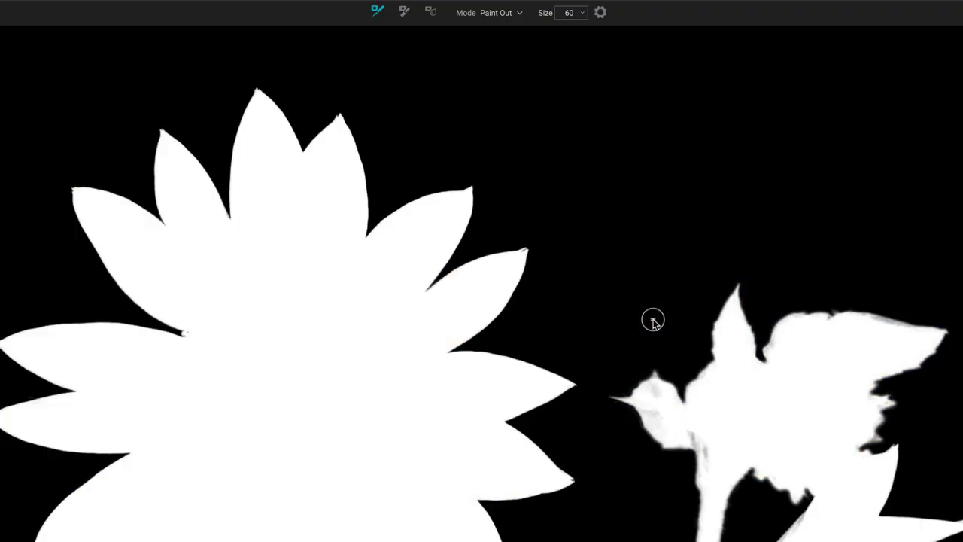
Switch the masking brush mode to Paint In.
{"action": "left_click", "coordinate": [517, 16]}
{"action": "left_click", "coordinate": [510, 37]}
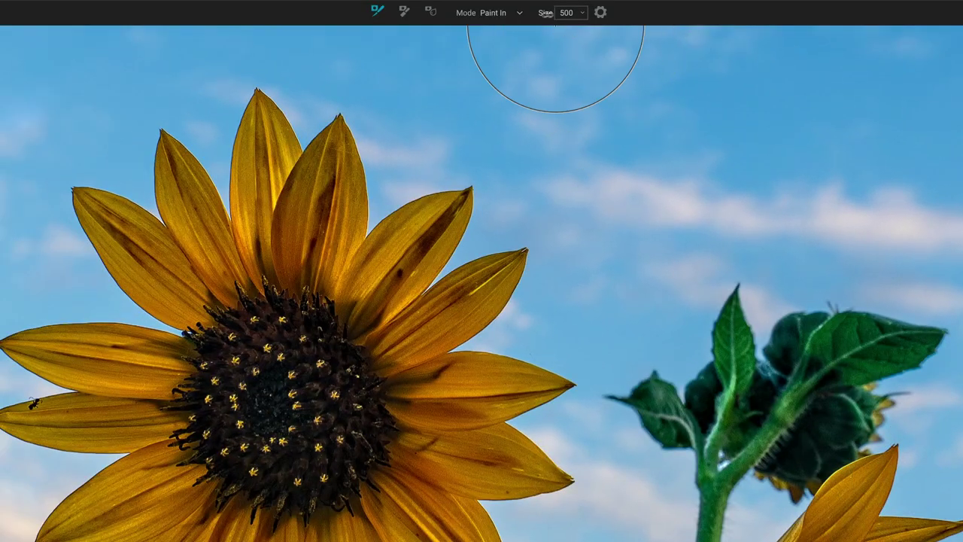
Set the masking brush mode back to Auto.
{"action": "left_click", "coordinate": [518, 13]}
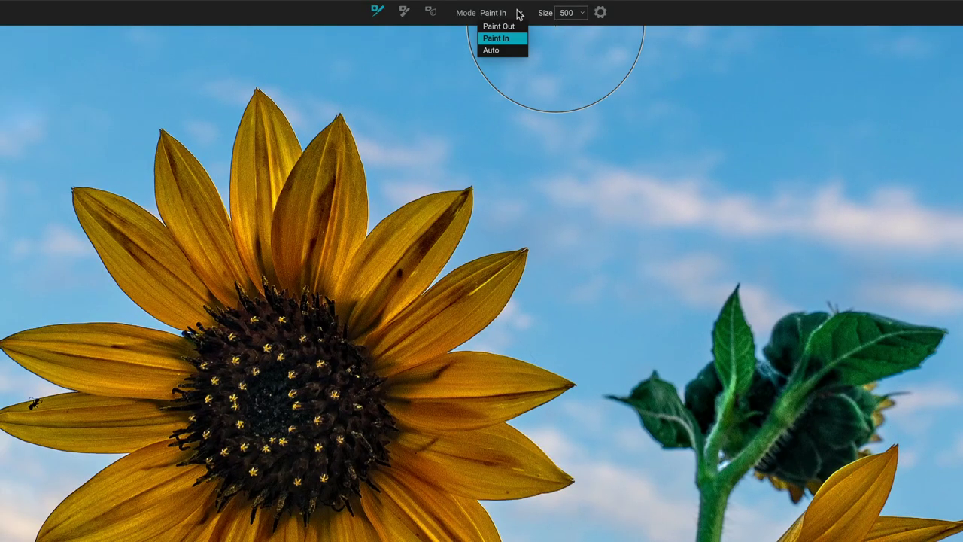
{"action": "left_click", "coordinate": [493, 49]}
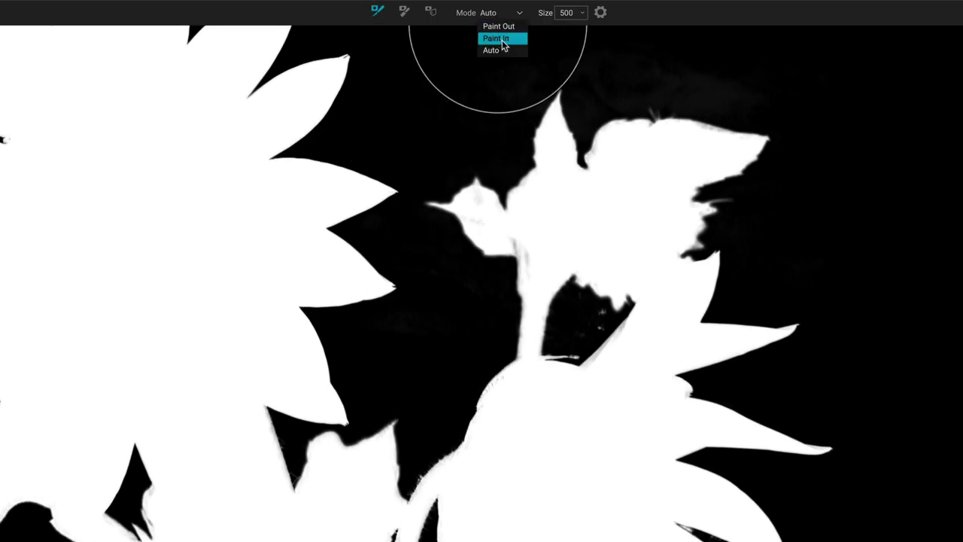
Switch to Paint In and paint the stem gap back into the mask.
{"action": "left_click", "coordinate": [502, 39]}
{"action": "left_click_drag", "start_coordinate": [544, 307], "coordinate": [550, 309]}
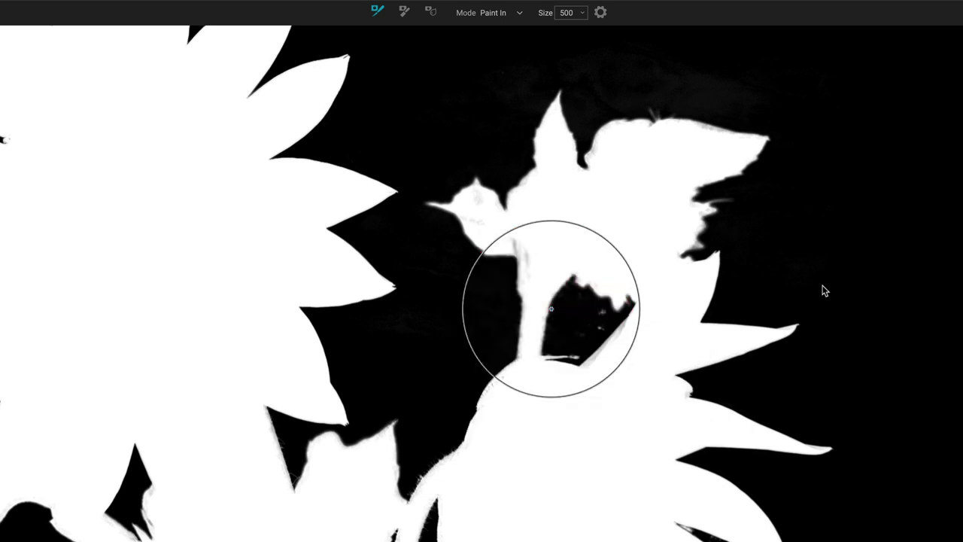
{"action": "left_click", "coordinate": [563, 327]}
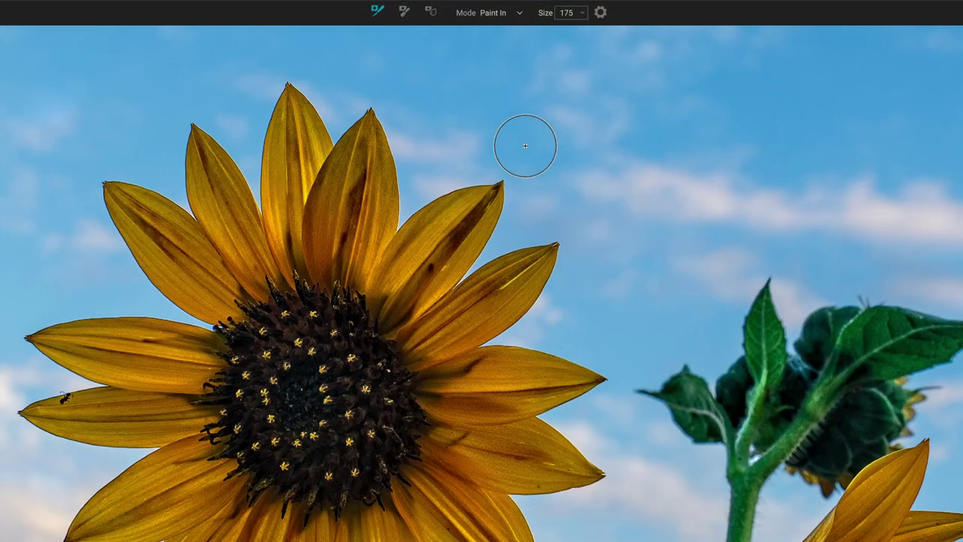
Select the Chisel tool in Remove mode with size 90 and amount 32.
{"action": "left_click", "coordinate": [405, 13]}
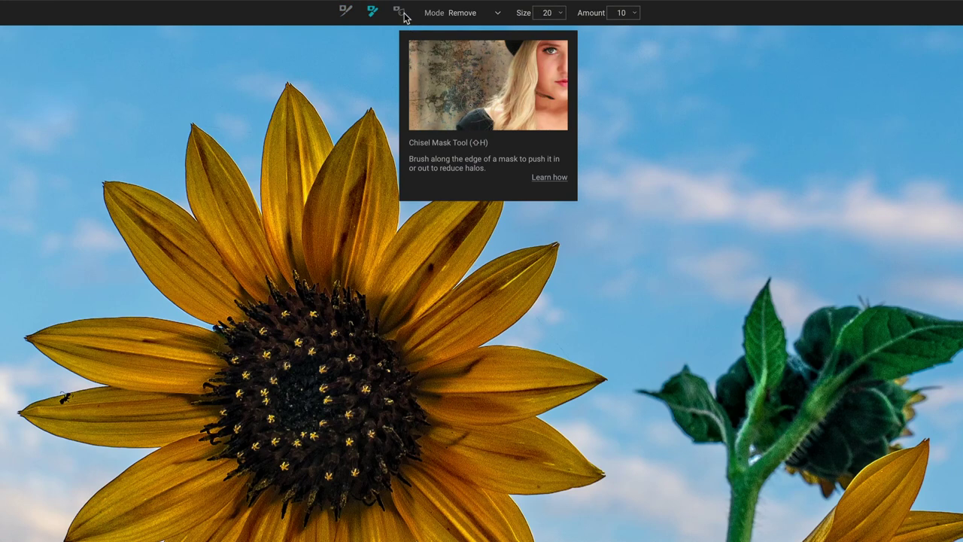
{"action": "left_click", "coordinate": [497, 13]}
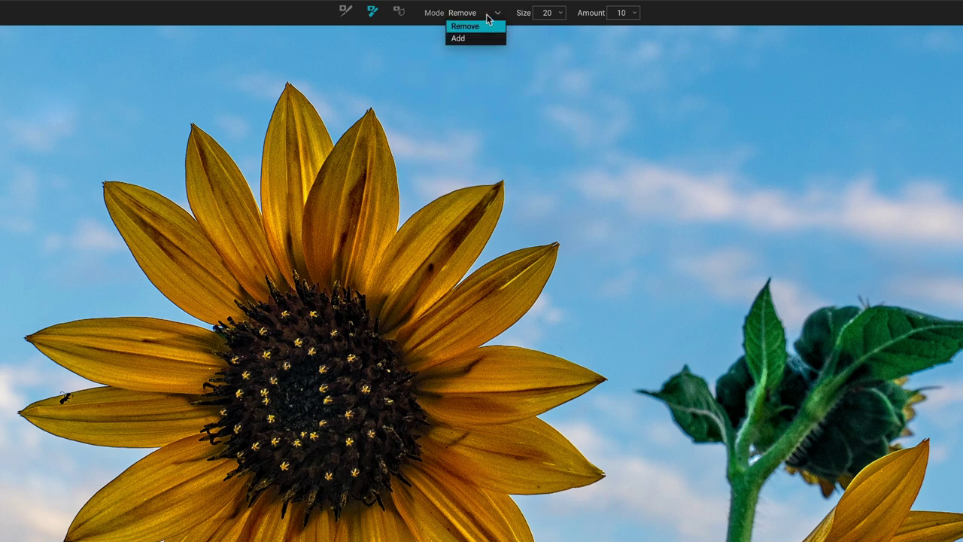
{"action": "left_click", "coordinate": [529, 15]}
{"action": "left_click_drag", "start_coordinate": [550, 17], "coordinate": [545, 18]}
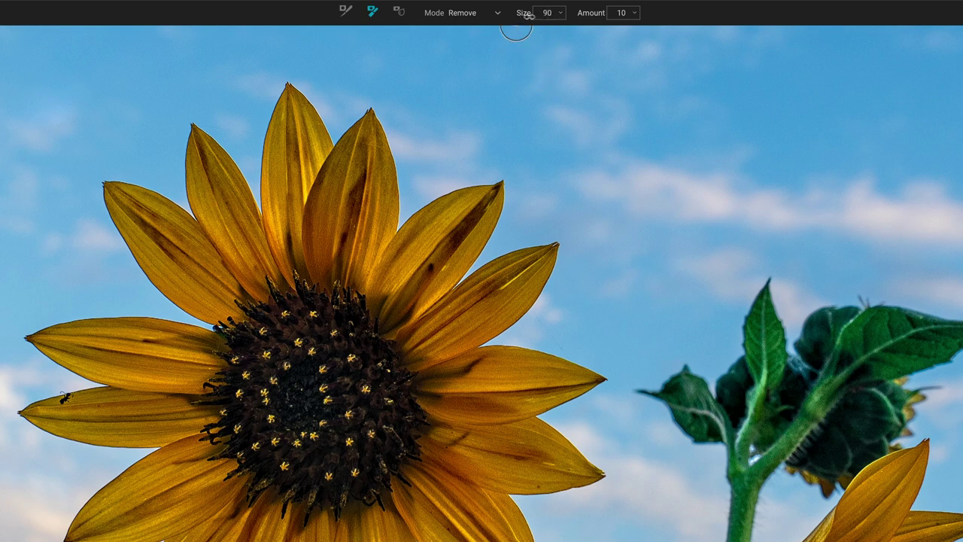
{"action": "mouse_move", "coordinate": [595, 17]}
{"action": "left_mouse_down"}
{"action": "mouse_move", "coordinate": [622, 17]}
{"action": "mouse_move", "coordinate": [586, 18]}
{"action": "mouse_move", "coordinate": [598, 18]}
{"action": "left_mouse_up"}
Show the black-and-white mask, zoom in and trim along the petal's upper edge.
{"action": "key", "text": "ctrl+m"}
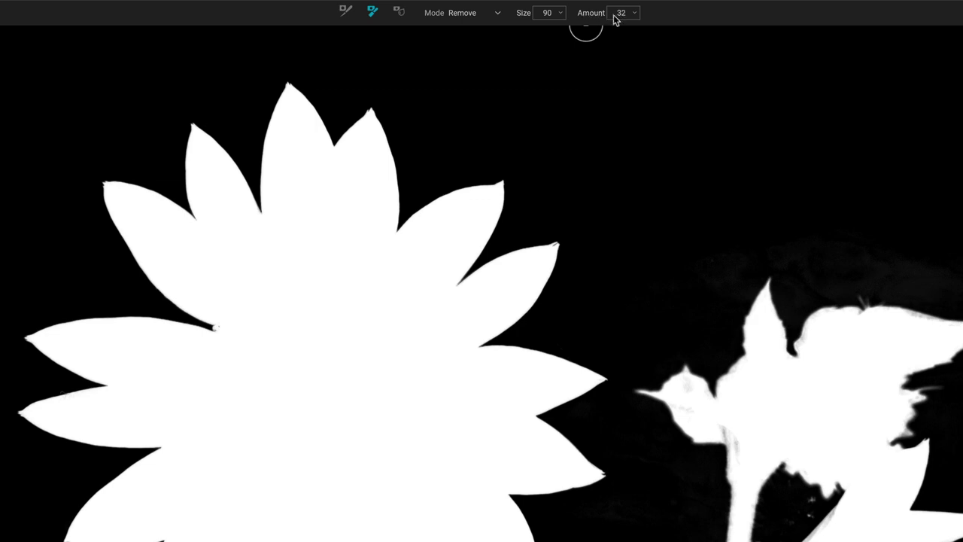
{"action": "scroll", "coordinate": [489, 170], "scroll_direction": "up", "scroll_amount": 1}
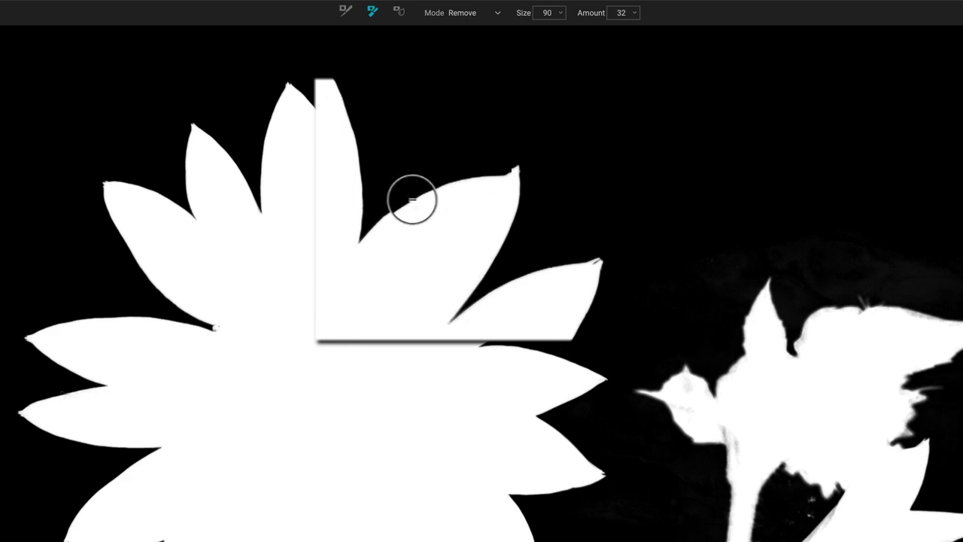
{"action": "mouse_move", "coordinate": [412, 200]}
{"action": "left_mouse_down"}
{"action": "mouse_move", "coordinate": [483, 181]}
{"action": "mouse_move", "coordinate": [430, 201]}
{"action": "mouse_move", "coordinate": [478, 191]}
{"action": "mouse_move", "coordinate": [423, 209]}
{"action": "left_mouse_up"}
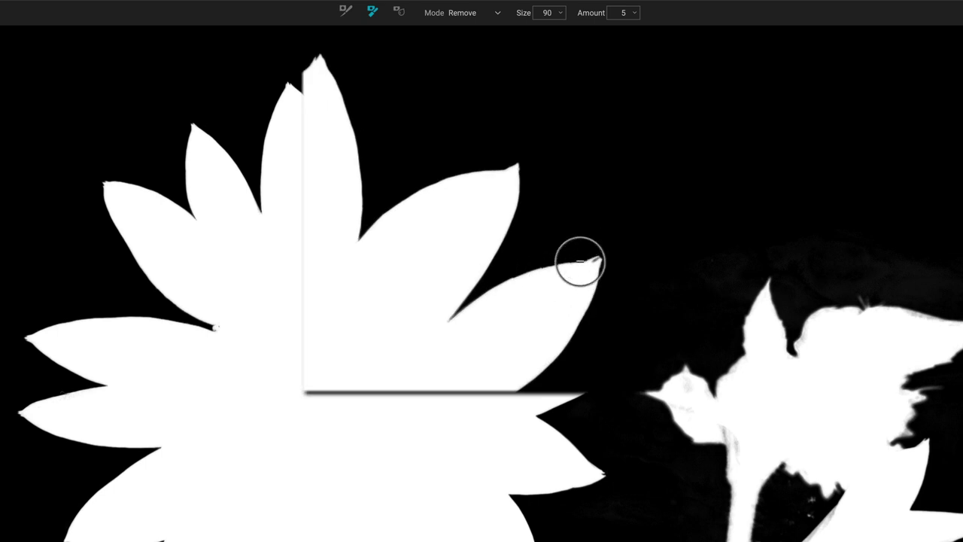
Chisel down the top petal's mask edge, toggling between colour photo and mask to compare.
{"action": "key", "text": "ctrl+m"}
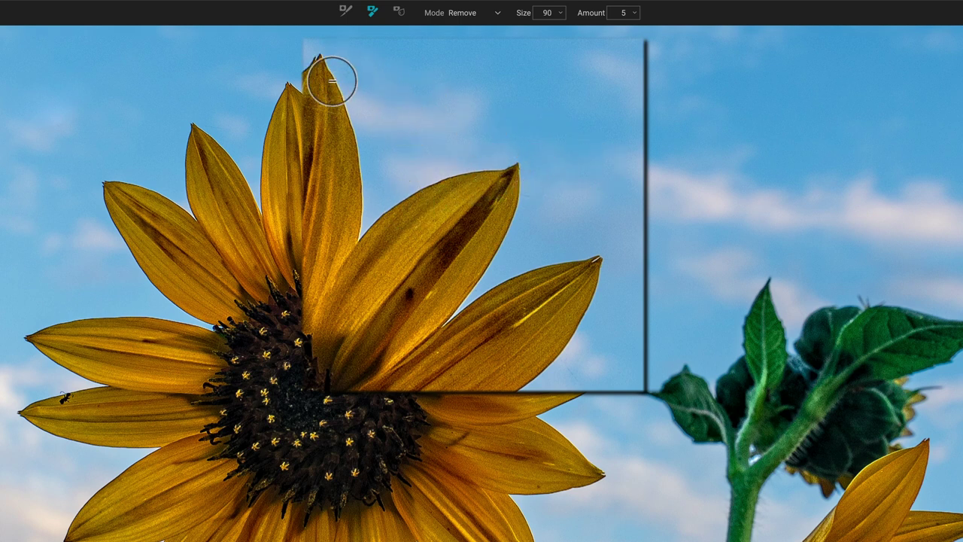
{"action": "key", "text": "ctrl+m"}
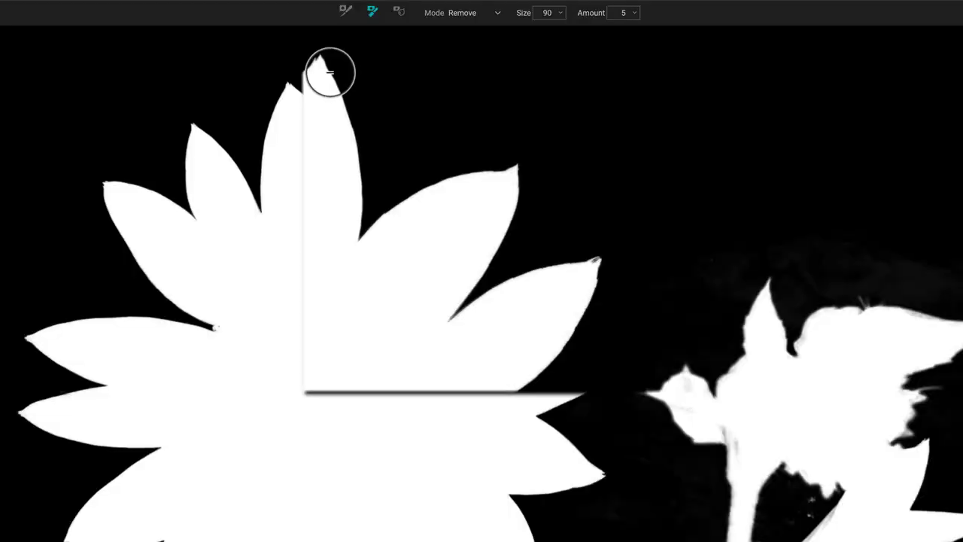
{"action": "left_click_drag", "start_coordinate": [341, 114], "coordinate": [352, 174]}
{"action": "key", "text": "ctrl+m"}
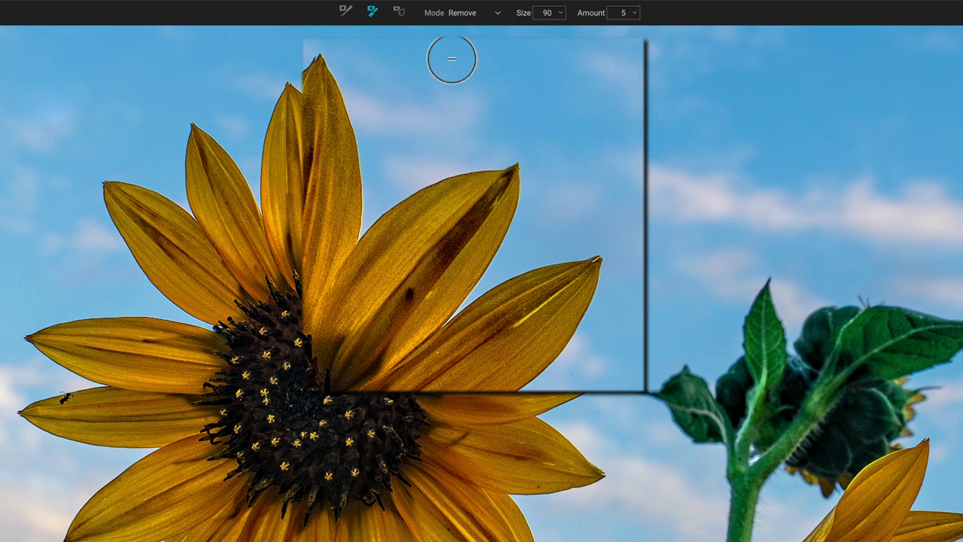
{"action": "key", "text": "ctrl+m"}
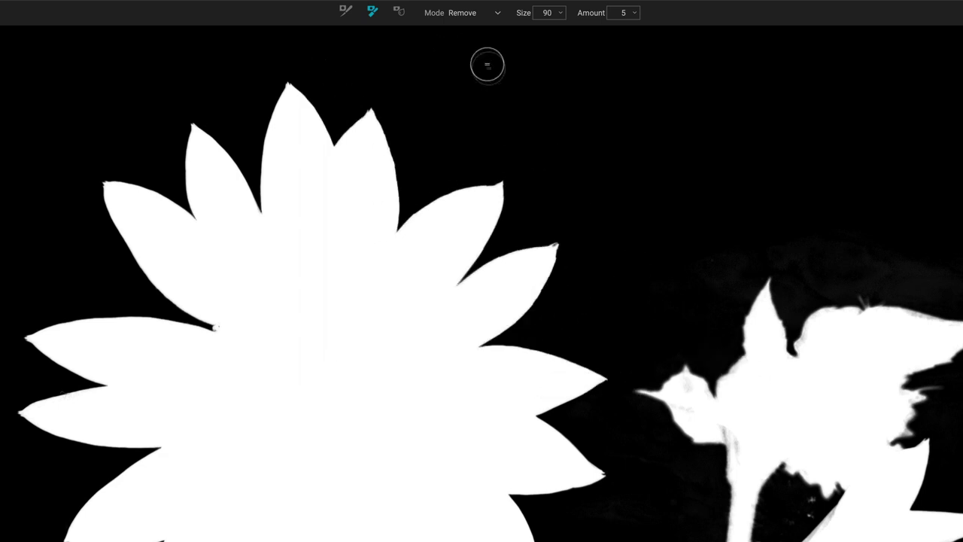
Set the Chisel to Add mode at amount 52 and push the mask outward near the bud's leaf.
{"action": "left_click", "coordinate": [474, 13]}
{"action": "left_click", "coordinate": [477, 37]}
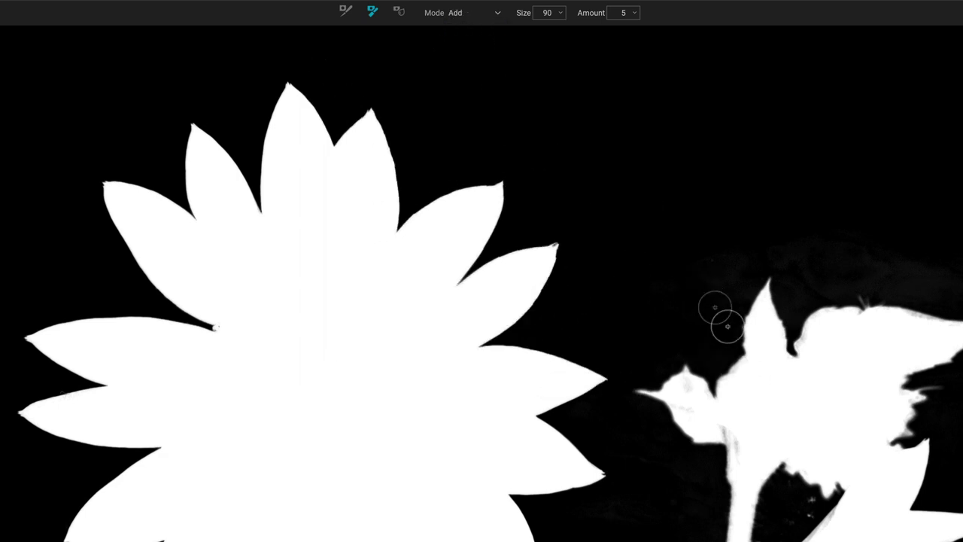
{"action": "left_click_drag", "start_coordinate": [736, 366], "coordinate": [726, 370]}
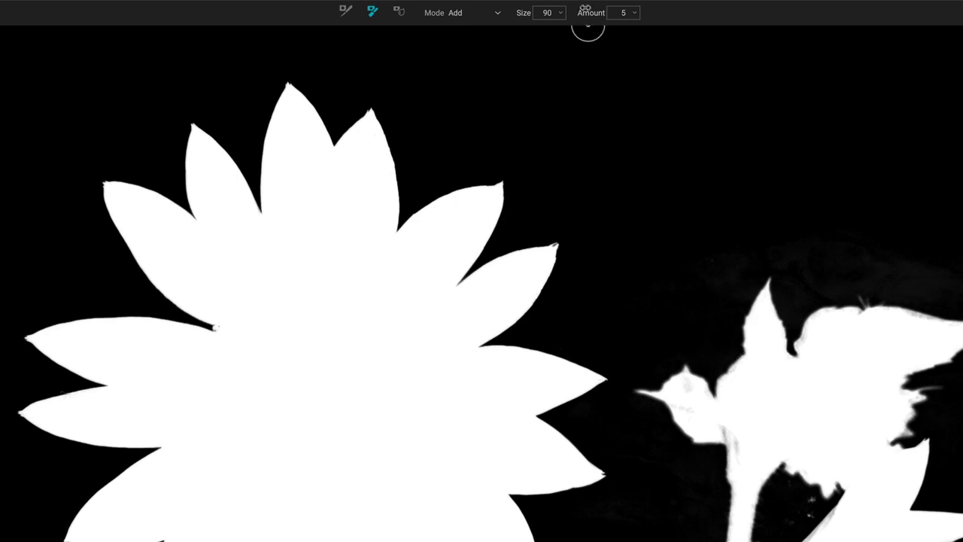
{"action": "mouse_move", "coordinate": [609, 13]}
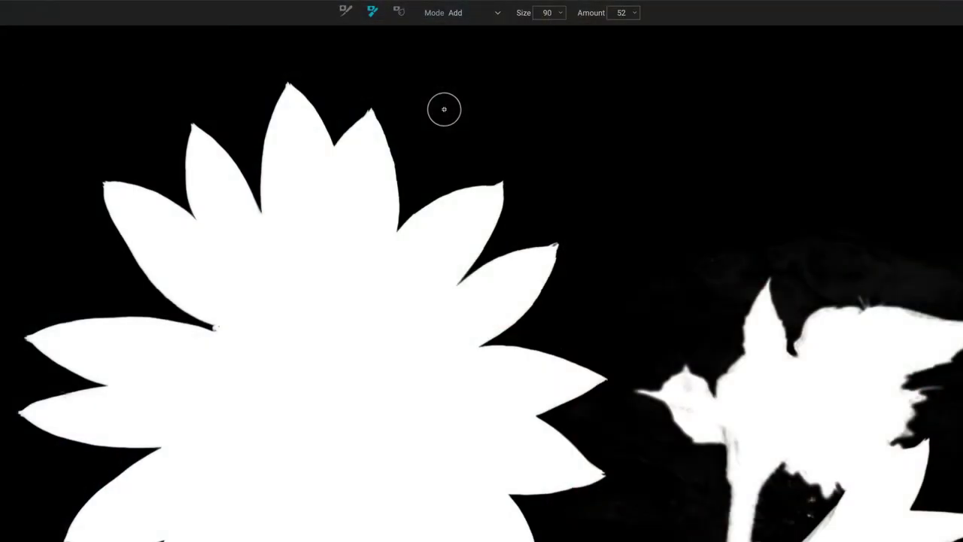
Refine the upper-right petal's mask edge with the Blur Mask tool in Normal mode at Amount 100.
{"action": "left_click", "coordinate": [399, 12]}
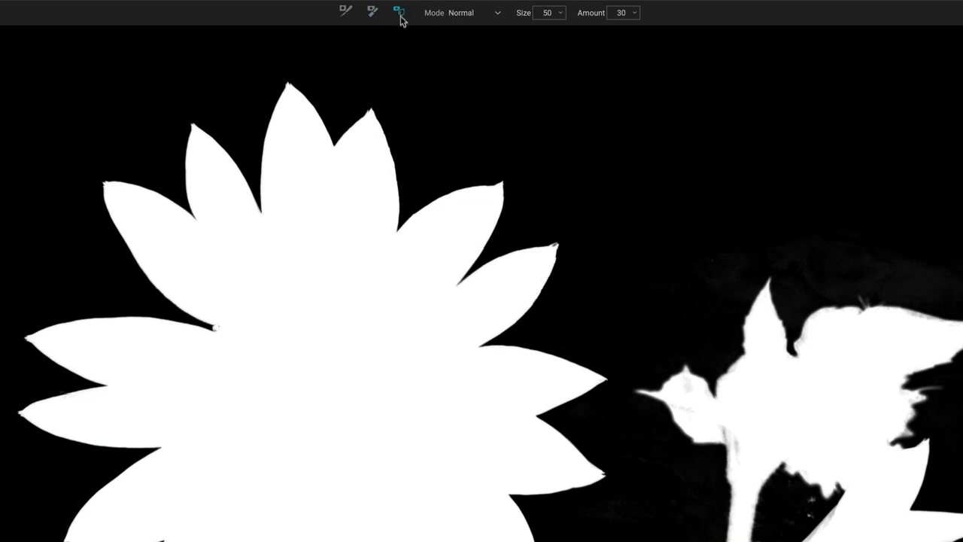
{"action": "left_click", "coordinate": [488, 17]}
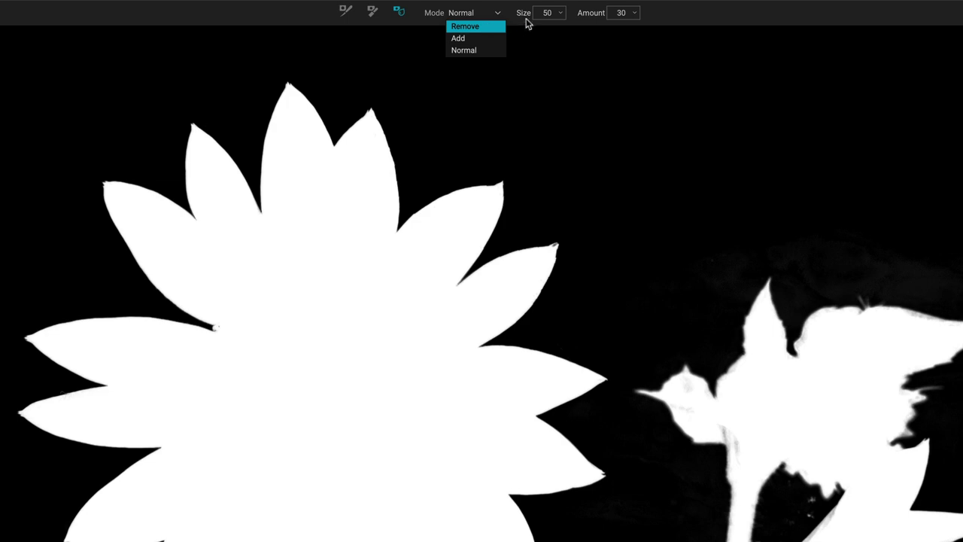
{"action": "left_click", "coordinate": [592, 15]}
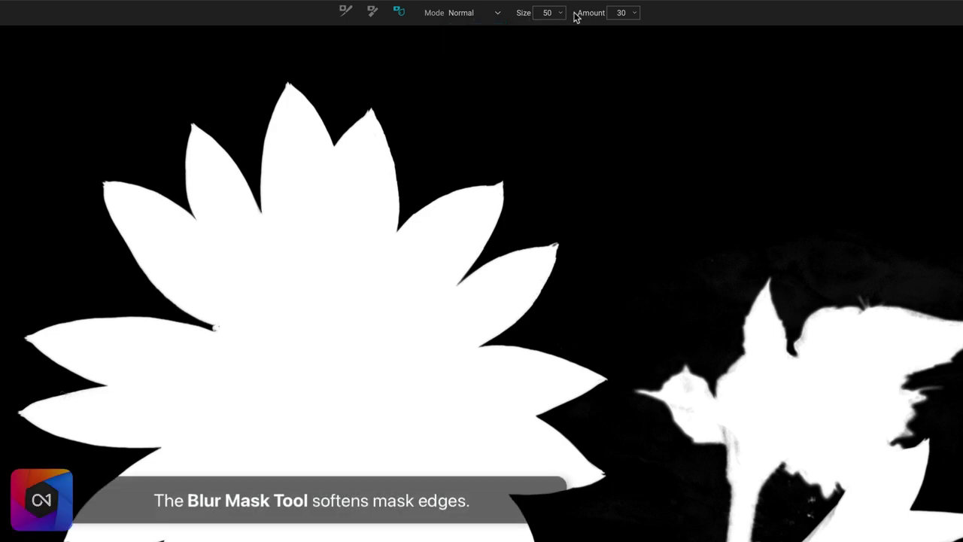
{"action": "left_click", "coordinate": [477, 15]}
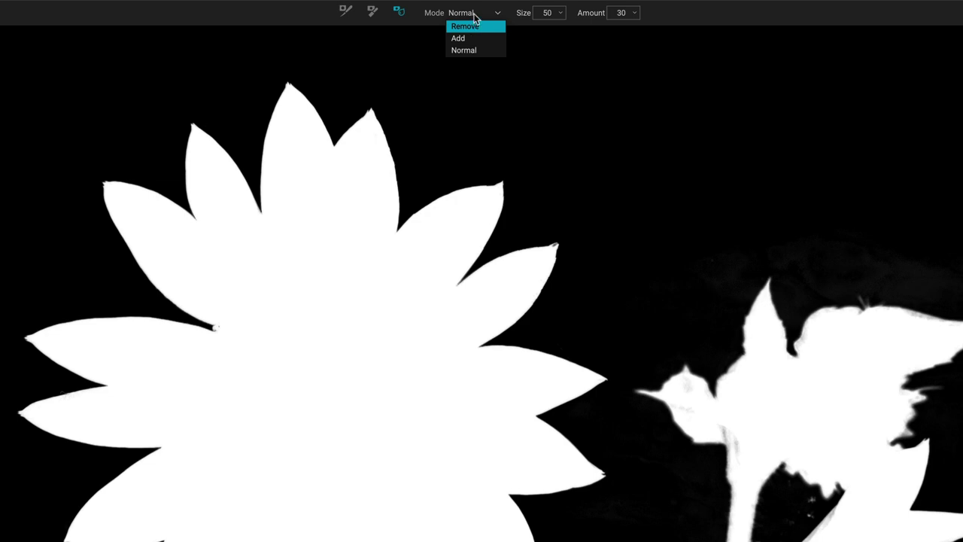
{"action": "left_click", "coordinate": [474, 13]}
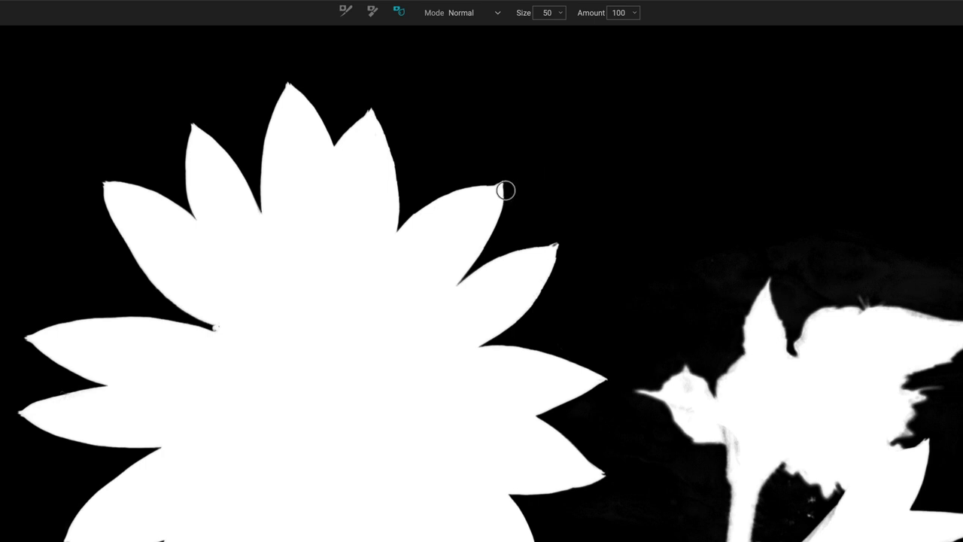
{"action": "mouse_move", "coordinate": [486, 188]}
{"action": "left_mouse_down"}
{"action": "mouse_move", "coordinate": [460, 187]}
{"action": "mouse_move", "coordinate": [407, 218]}
{"action": "mouse_move", "coordinate": [436, 212]}
{"action": "left_mouse_up"}
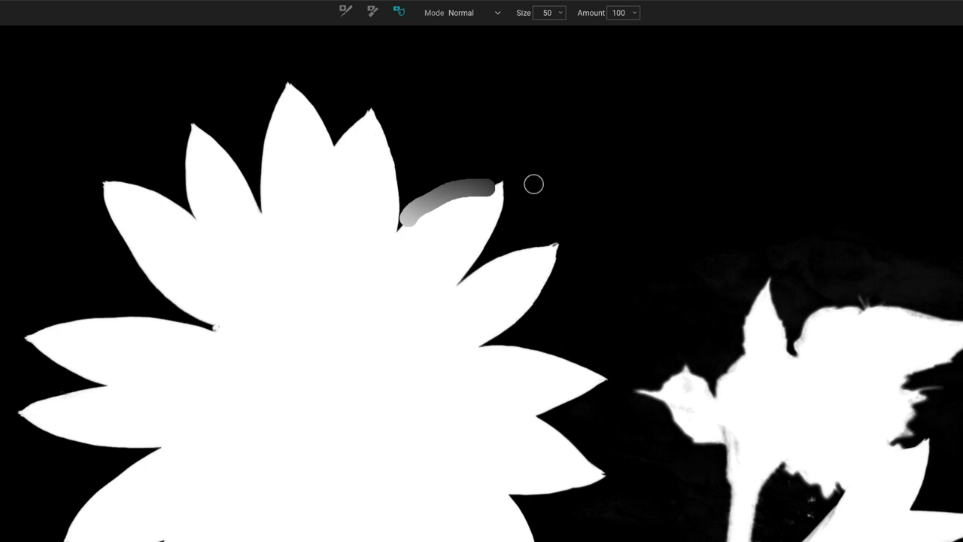
Repaint the petal tip in Add refinement mode, then set the mode to Remove.
{"action": "left_click", "coordinate": [496, 13]}
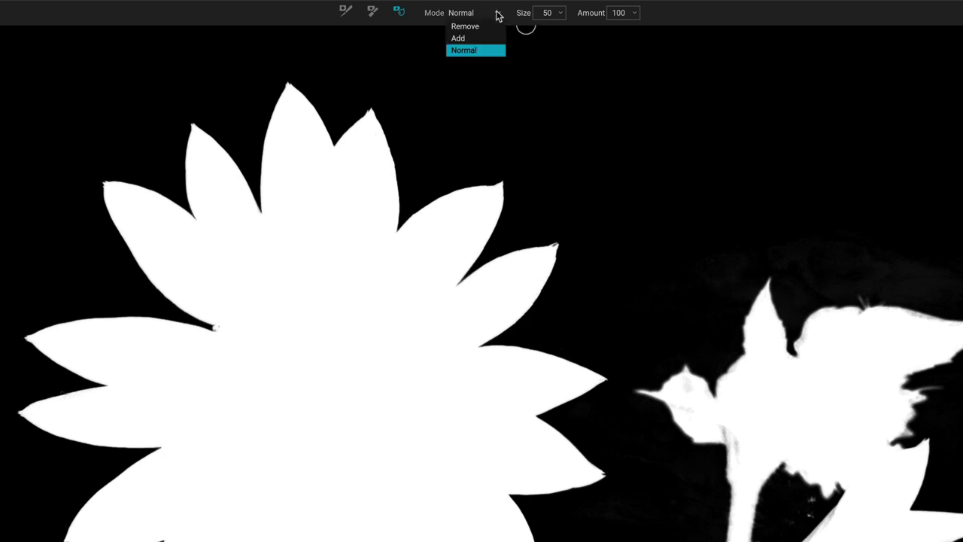
{"action": "left_click", "coordinate": [492, 39]}
{"action": "mouse_move", "coordinate": [490, 181]}
{"action": "left_mouse_down"}
{"action": "mouse_move", "coordinate": [437, 196]}
{"action": "mouse_move", "coordinate": [404, 223]}
{"action": "left_mouse_up"}
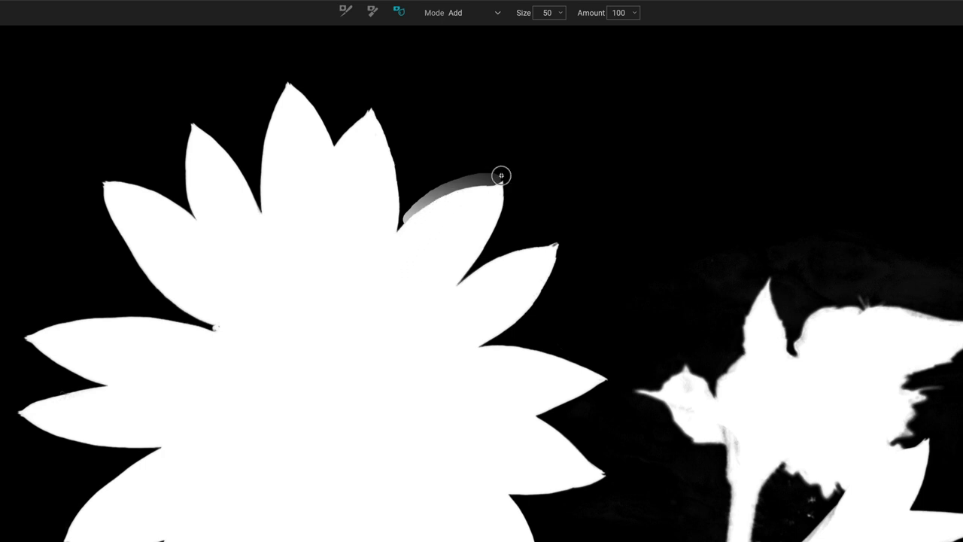
{"action": "left_click", "coordinate": [495, 14]}
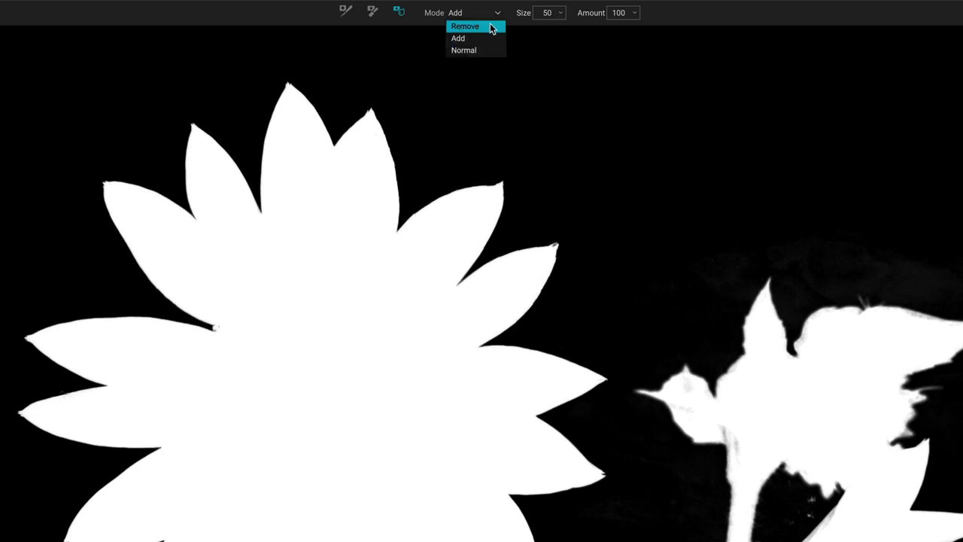
{"action": "left_click", "coordinate": [490, 27]}
Paint gentler Remove refinements at amount 47 along the petal edge and right petal tip.
{"action": "left_click_drag", "start_coordinate": [489, 185], "coordinate": [422, 212]}
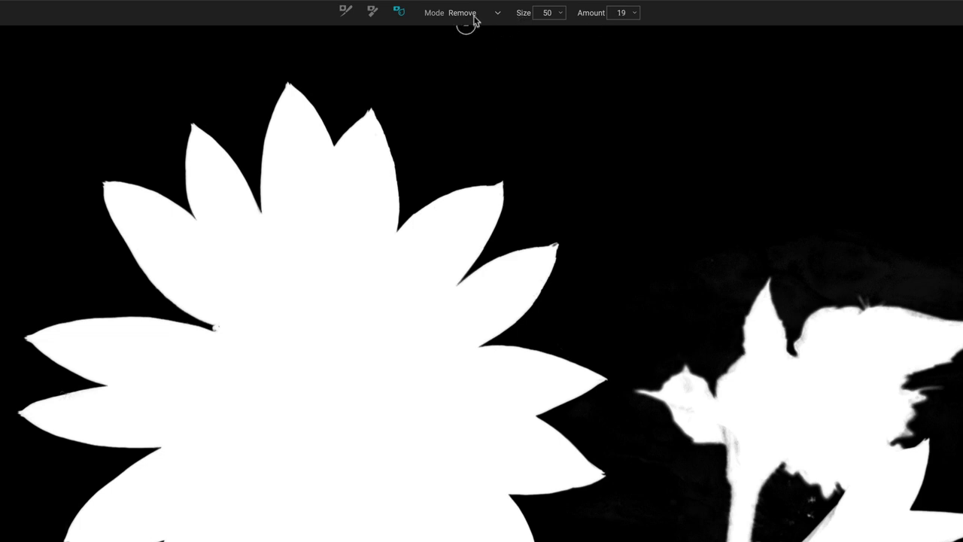
{"action": "left_click_drag", "start_coordinate": [497, 185], "coordinate": [490, 176]}
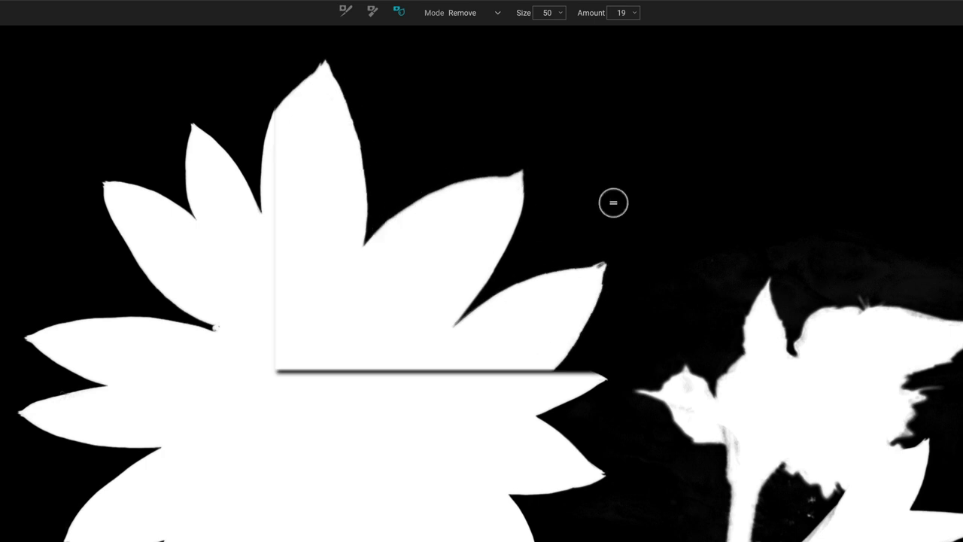
{"action": "left_click", "coordinate": [510, 204]}
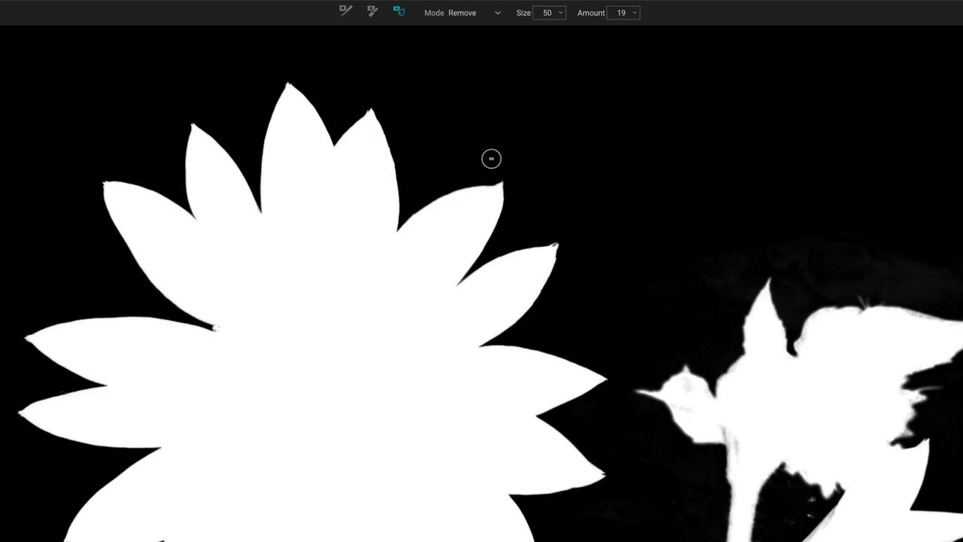
Check the petal tips against the magnified colour photo, then return to the mask view.
{"action": "key", "text": "ctrl+m"}
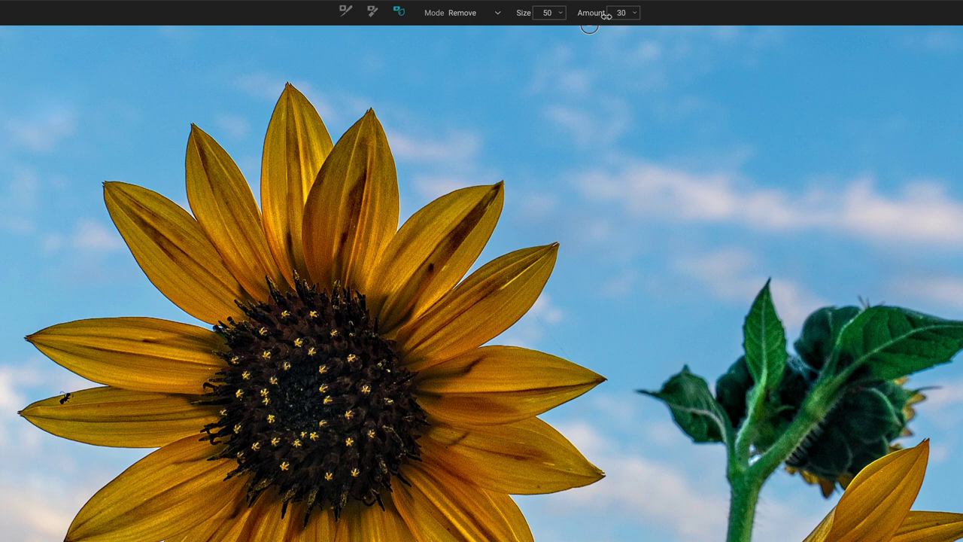
{"action": "key", "text": "p"}
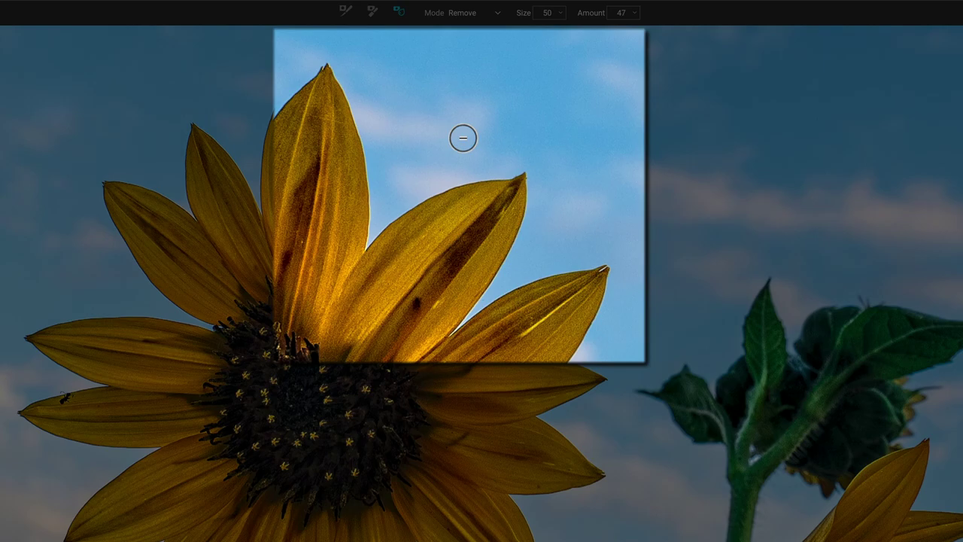
{"action": "key", "text": "m"}
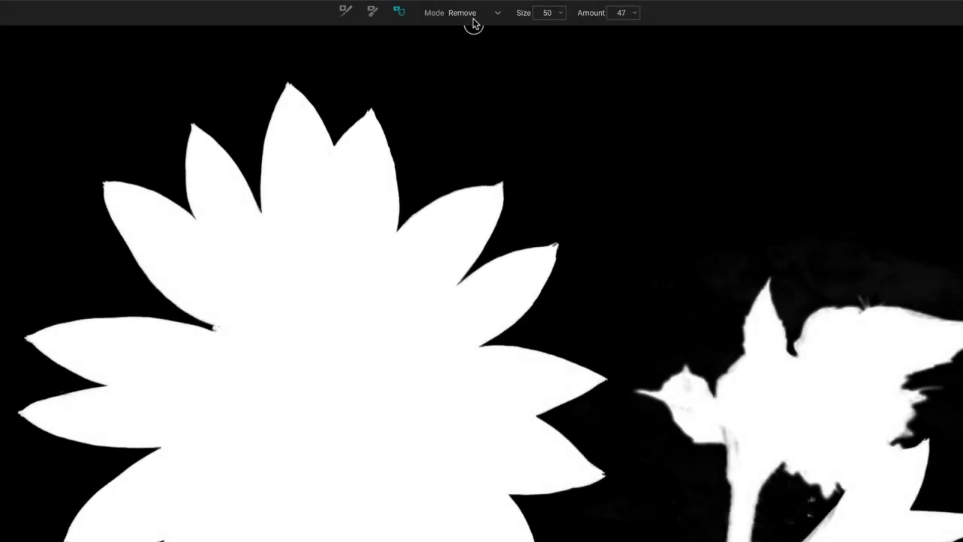
Paint a soft Add refinement at amount 25 along the upper-right petal edges, then compare with the colour photo.
{"action": "left_click", "coordinate": [472, 15]}
{"action": "left_click", "coordinate": [473, 37]}
{"action": "left_click_drag", "start_coordinate": [590, 15], "coordinate": [579, 16]}
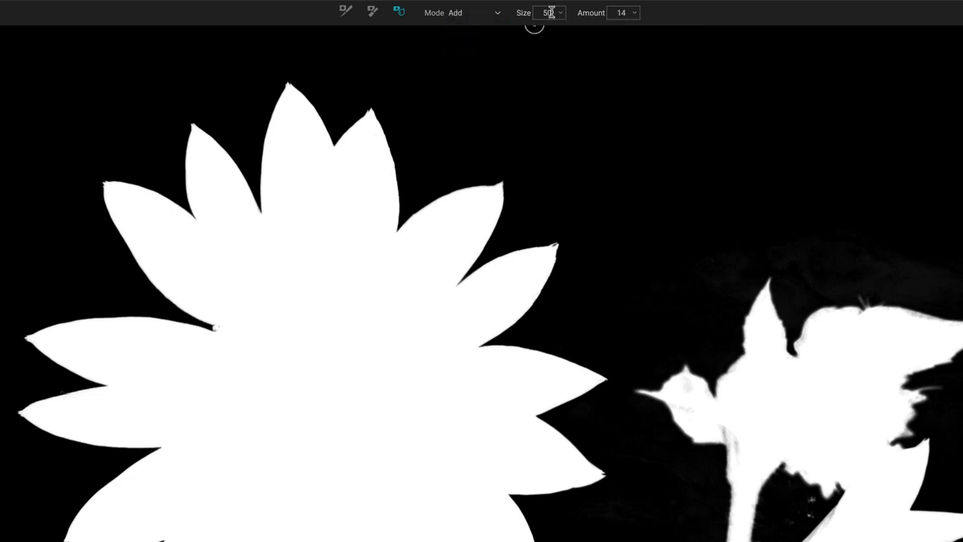
{"action": "left_click_drag", "start_coordinate": [492, 217], "coordinate": [460, 266]}
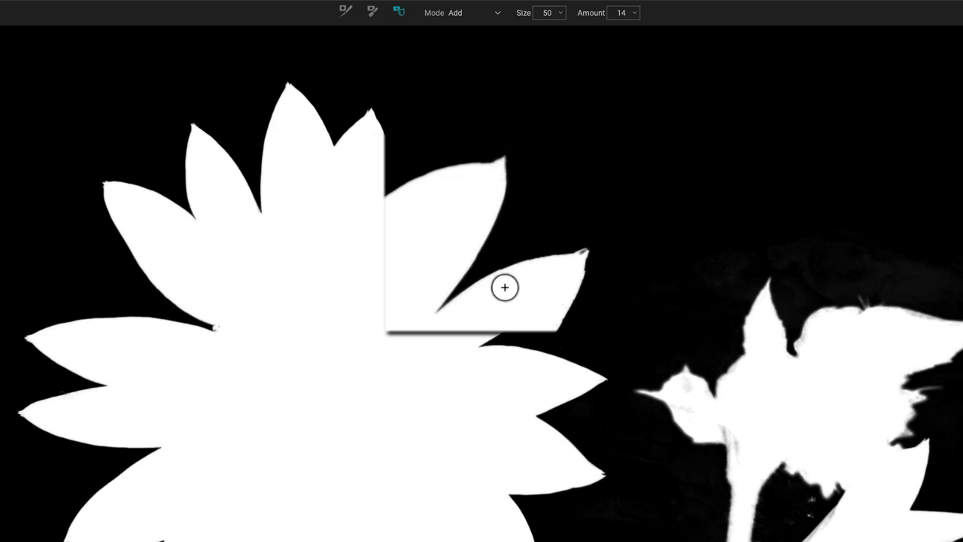
{"action": "left_click_drag", "start_coordinate": [596, 15], "coordinate": [593, 15]}
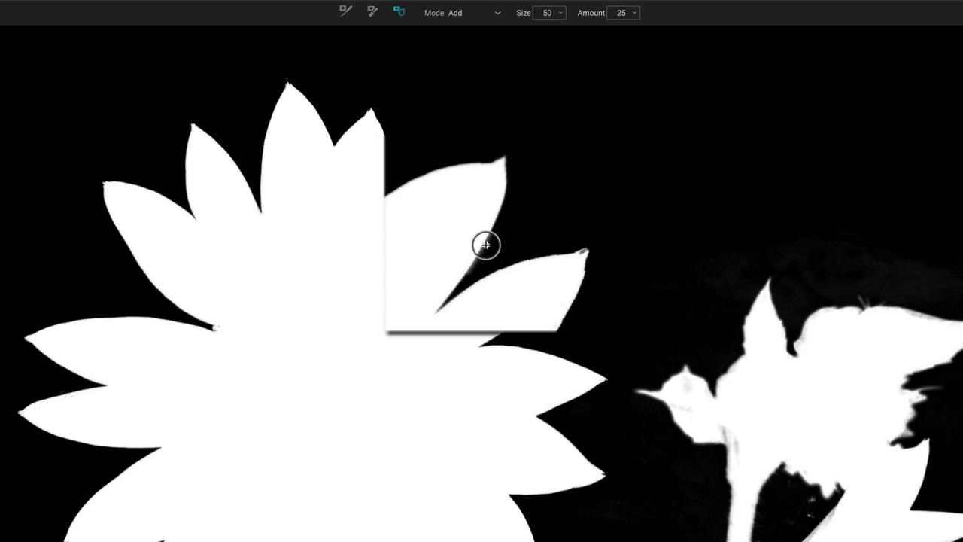
{"action": "mouse_move", "coordinate": [485, 245]}
{"action": "left_mouse_down"}
{"action": "mouse_move", "coordinate": [508, 174]}
{"action": "mouse_move", "coordinate": [462, 272]}
{"action": "mouse_move", "coordinate": [507, 202]}
{"action": "left_mouse_up"}
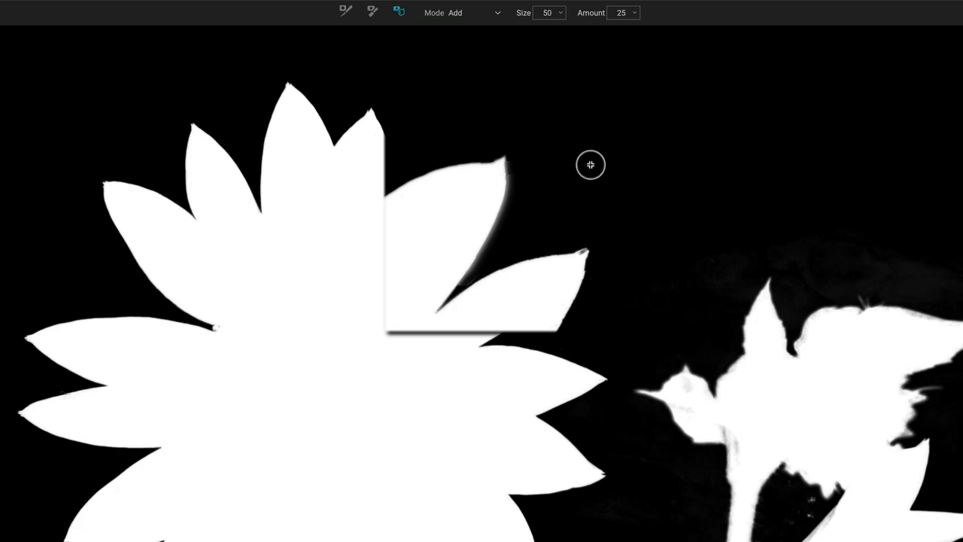
{"action": "key", "text": "ctrl+m"}
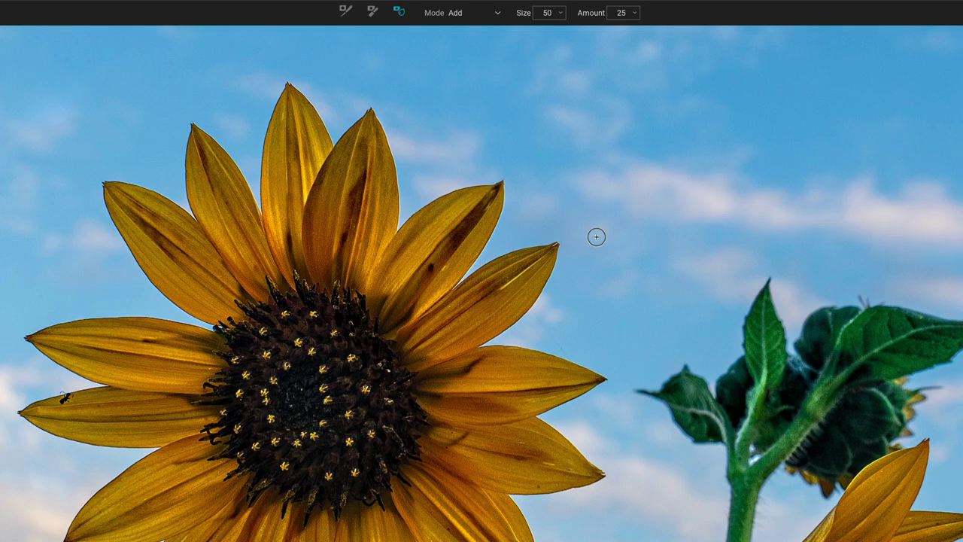
Return to the mask view, set refinement to Normal at amount 20, and bring the top petals into view.
{"action": "key", "text": "o"}
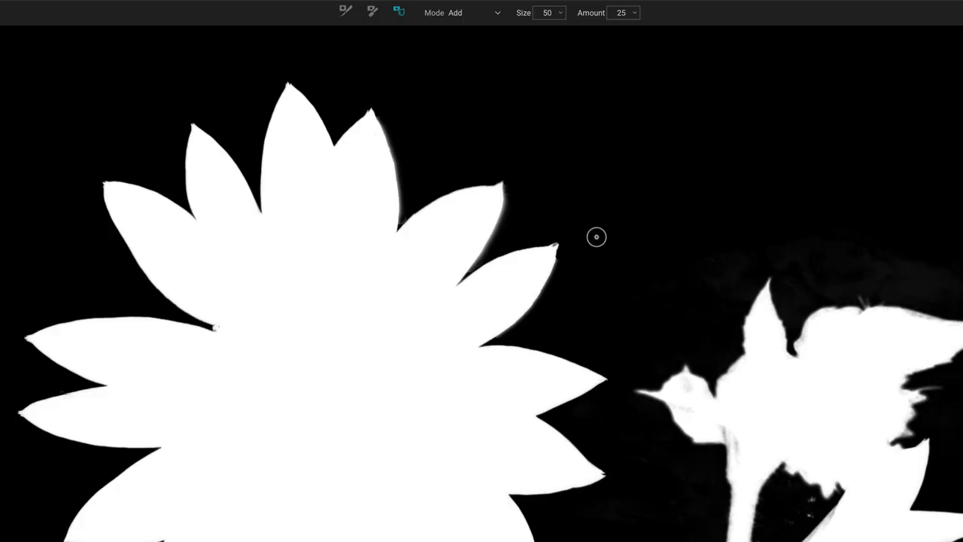
{"action": "left_click", "coordinate": [495, 13]}
{"action": "left_click", "coordinate": [477, 51]}
{"action": "left_click_drag", "start_coordinate": [368, 103], "coordinate": [604, 91]}
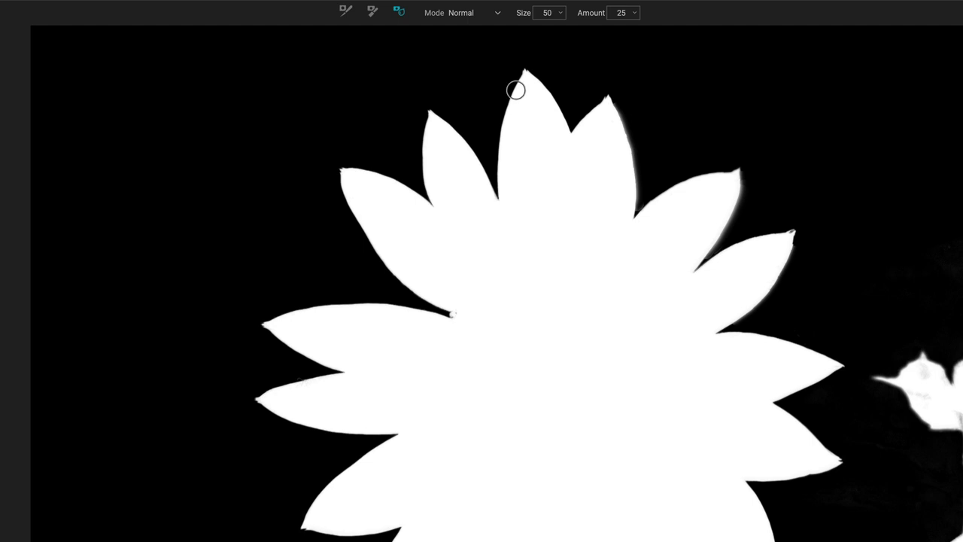
{"action": "left_click_drag", "start_coordinate": [595, 15], "coordinate": [573, 22]}
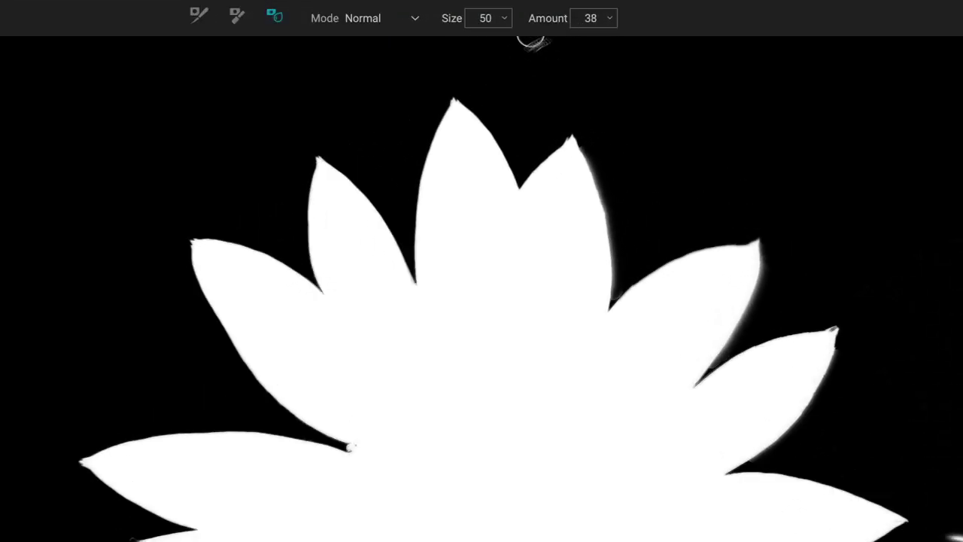
Refine the top petal's left edge and both edges of the neighbouring petal.
{"action": "left_click_drag", "start_coordinate": [437, 128], "coordinate": [415, 230]}
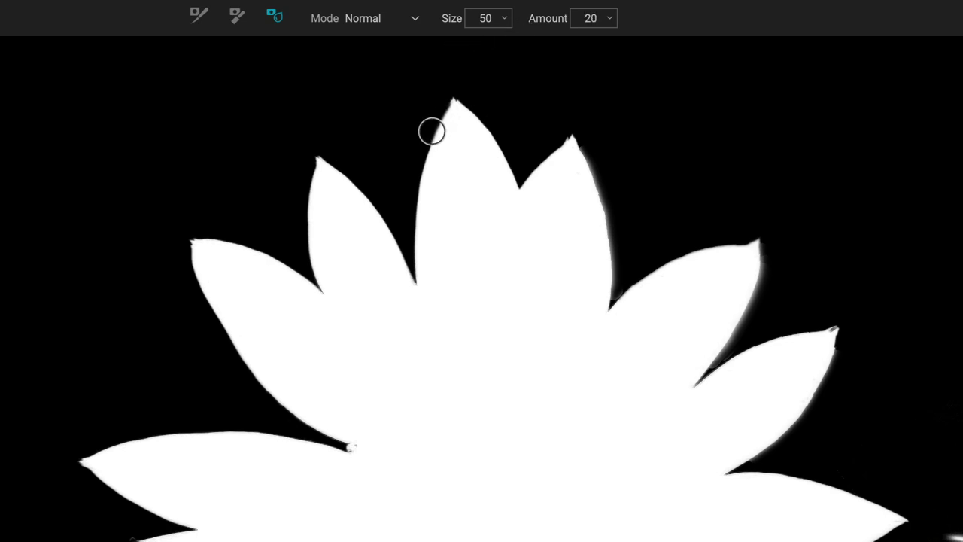
{"action": "mouse_move", "coordinate": [431, 132]}
{"action": "left_mouse_down"}
{"action": "mouse_move", "coordinate": [416, 176]}
{"action": "mouse_move", "coordinate": [414, 246]}
{"action": "mouse_move", "coordinate": [459, 130]}
{"action": "mouse_move", "coordinate": [446, 108]}
{"action": "mouse_move", "coordinate": [480, 119]}
{"action": "mouse_move", "coordinate": [498, 164]}
{"action": "left_mouse_up"}
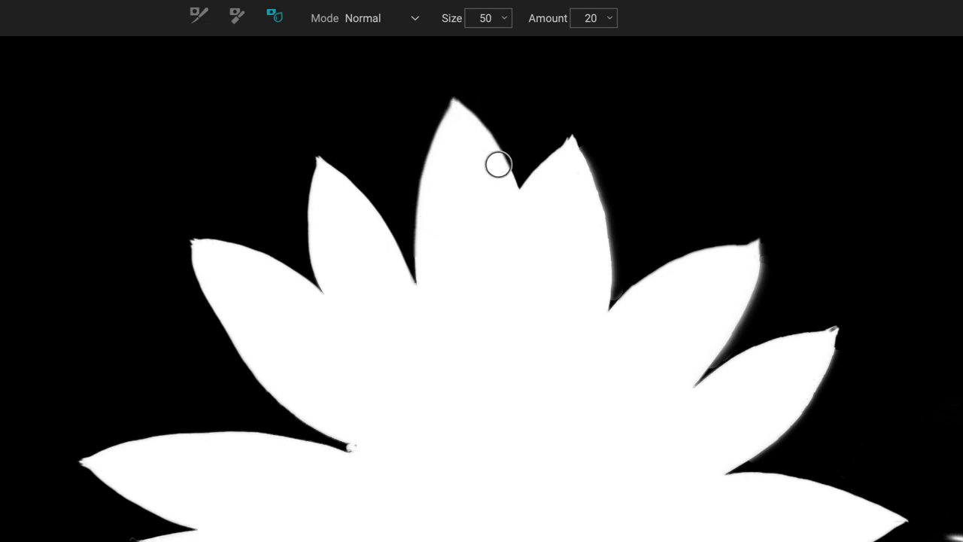
{"action": "mouse_move", "coordinate": [333, 157]}
{"action": "left_mouse_down"}
{"action": "mouse_move", "coordinate": [323, 161]}
{"action": "mouse_move", "coordinate": [371, 204]}
{"action": "mouse_move", "coordinate": [389, 241]}
{"action": "left_mouse_up"}
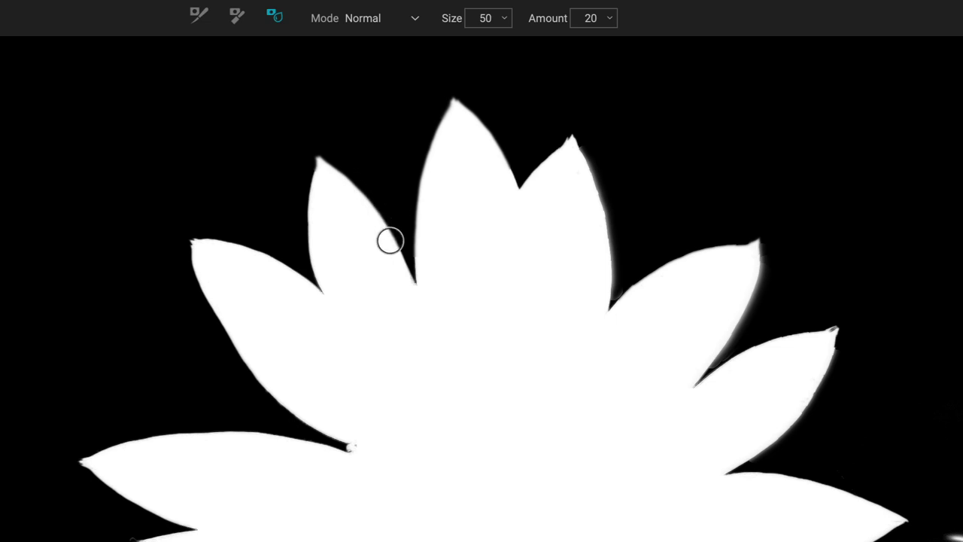
{"action": "mouse_move", "coordinate": [314, 155]}
{"action": "left_mouse_down"}
{"action": "mouse_move", "coordinate": [314, 251]}
{"action": "mouse_move", "coordinate": [295, 274]}
{"action": "mouse_move", "coordinate": [323, 293]}
{"action": "mouse_move", "coordinate": [310, 270]}
{"action": "mouse_move", "coordinate": [269, 247]}
{"action": "mouse_move", "coordinate": [201, 238]}
{"action": "left_mouse_up"}
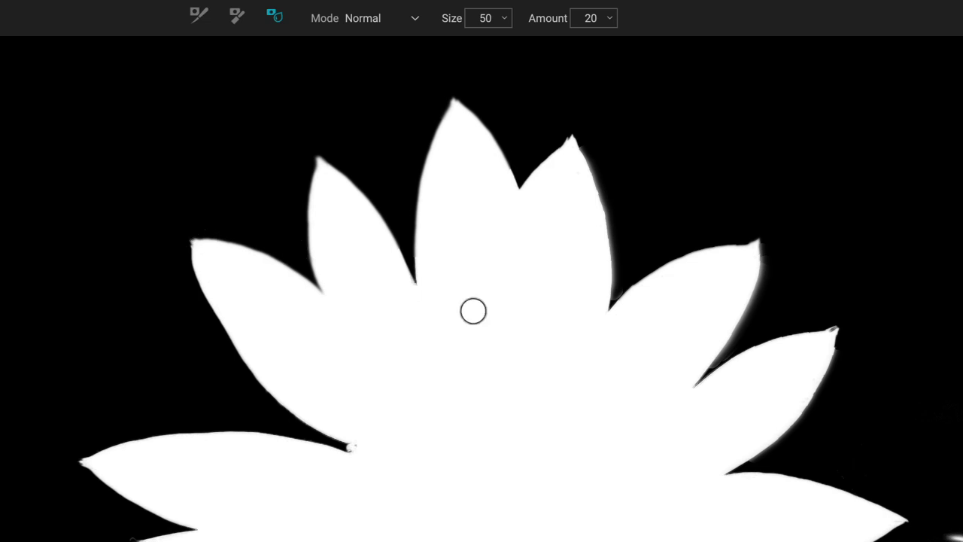
Enlarge the refine brush from 300 to size 350.
{"action": "key", "text": "bracketright"}
{"action": "key", "text": "bracketright"}
{"action": "key", "text": "bracketright"}
{"action": "key", "text": "bracketright"}
{"action": "key", "text": "bracketright"}
{"action": "key", "text": "bracketright"}
{"action": "key", "text": "bracketright"}
{"action": "key", "text": "bracketright"}
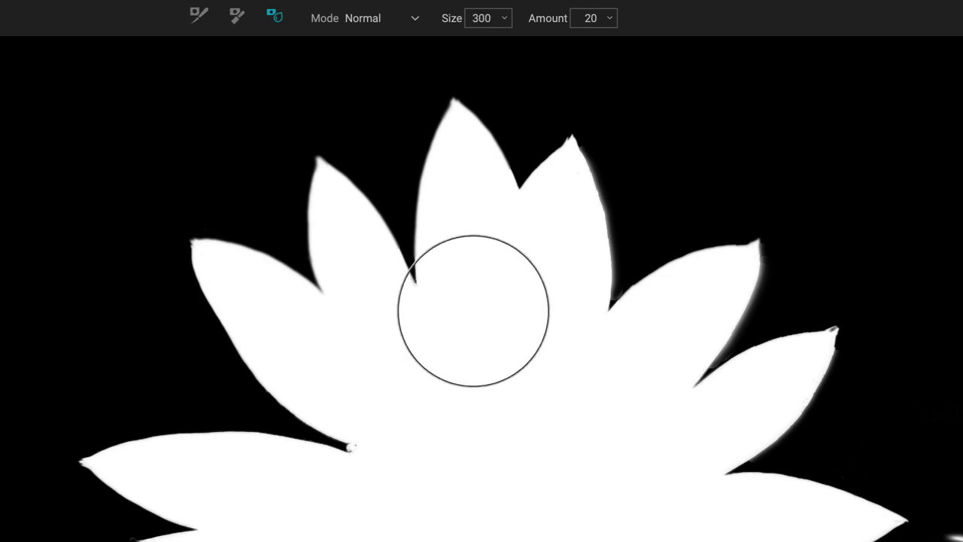
{"action": "key", "text": "bracketright"}
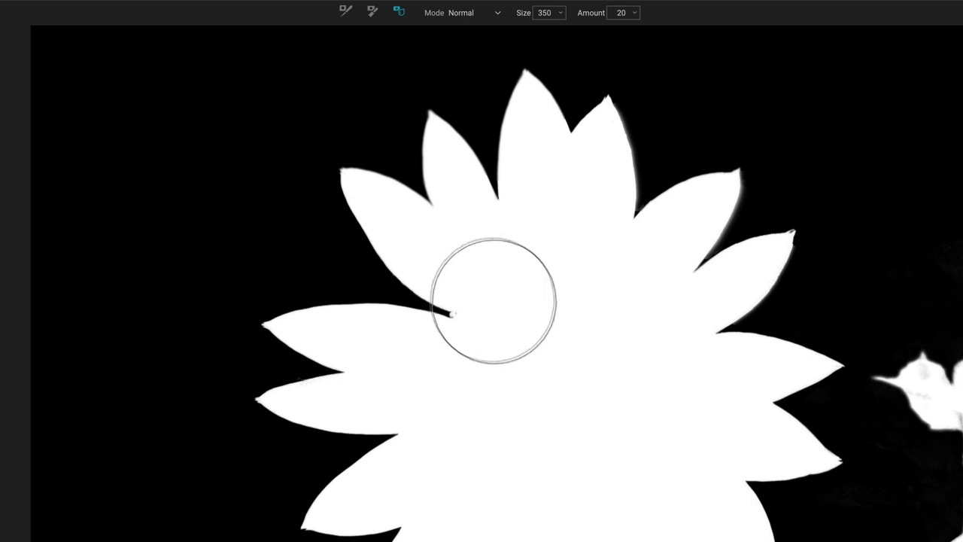